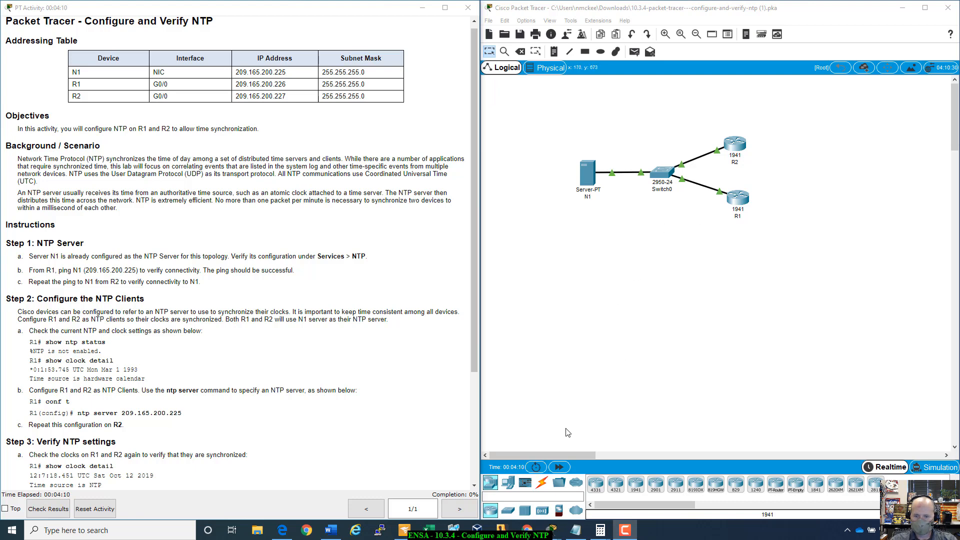
- Fast-forward the simulation time twice and read through the NTP activity instructions
click(553, 467)
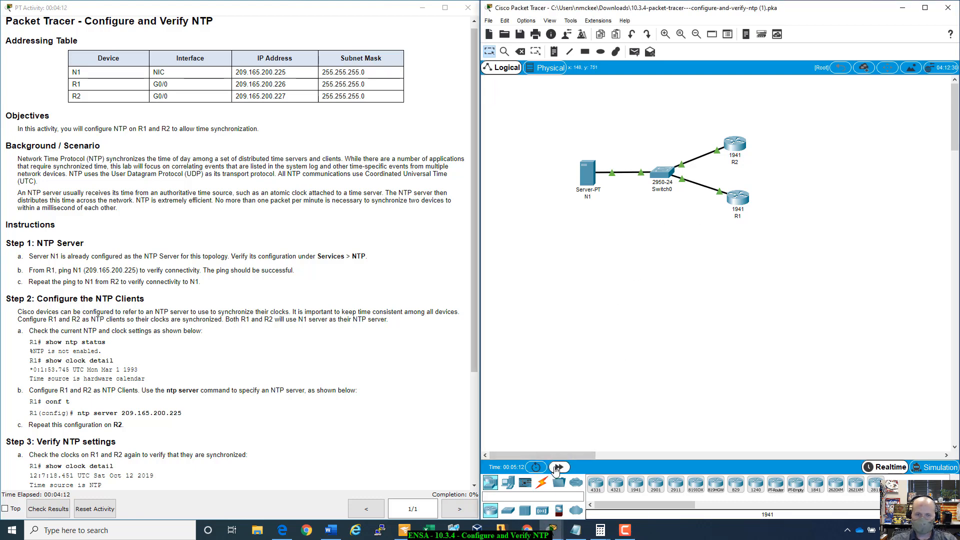
click(555, 468)
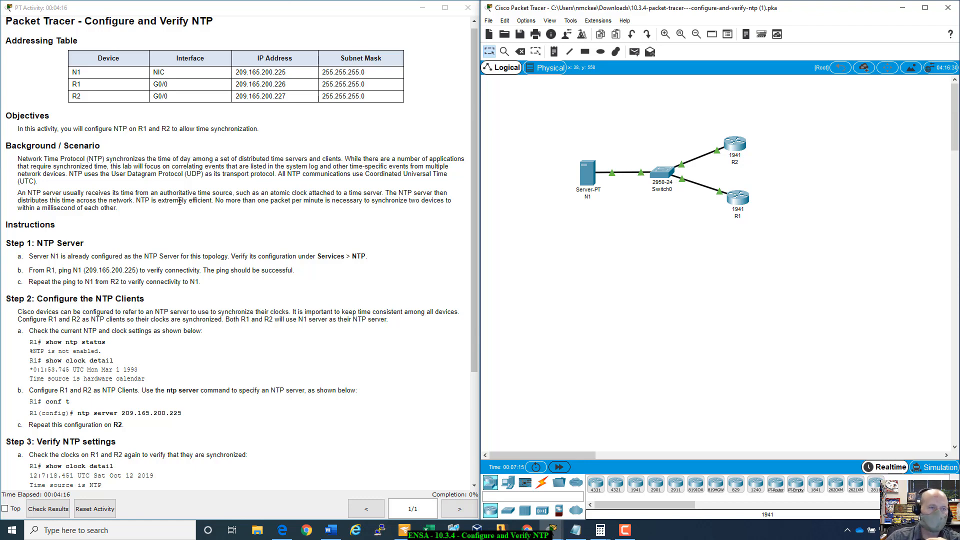
scroll(186, 194, up, 1)
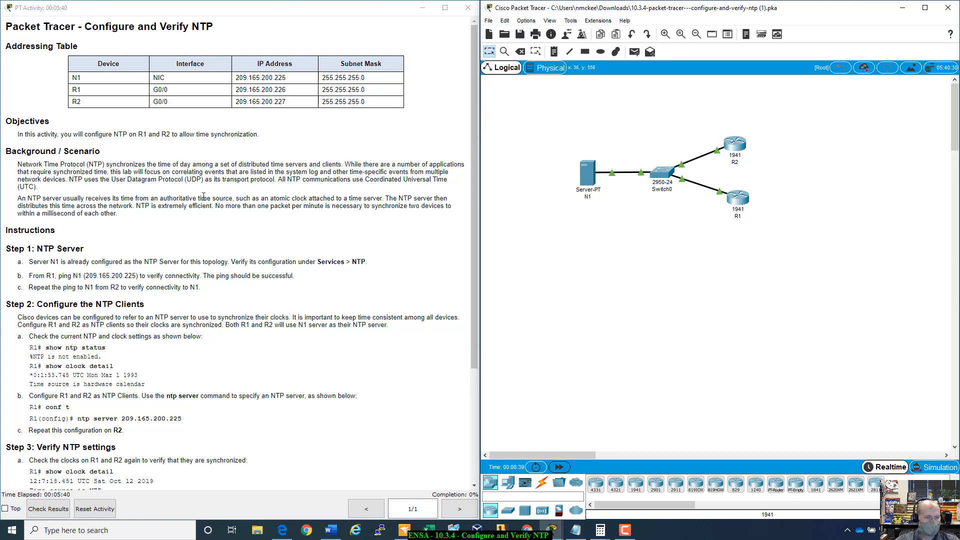
scroll(224, 243, down, 3)
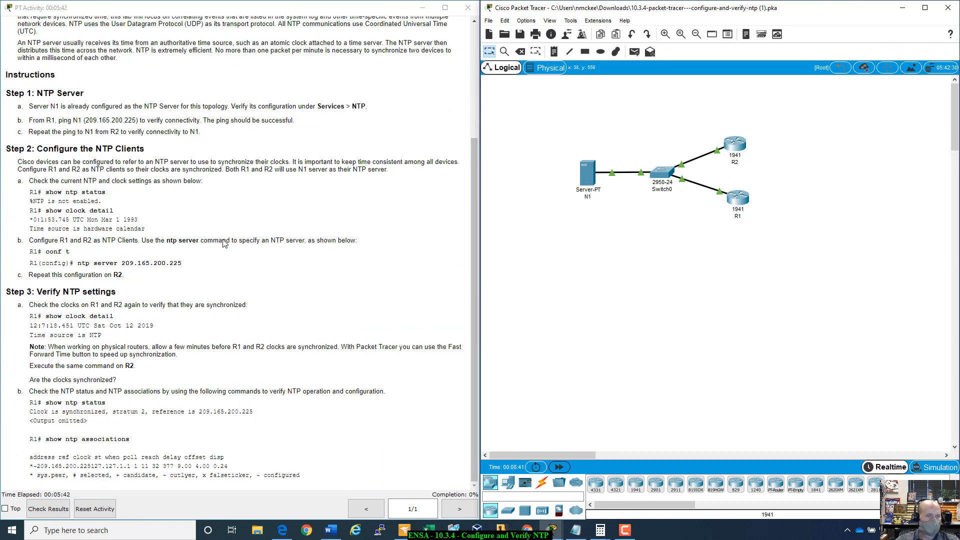
scroll(224, 243, up, 1)
scroll(224, 243, down, 1)
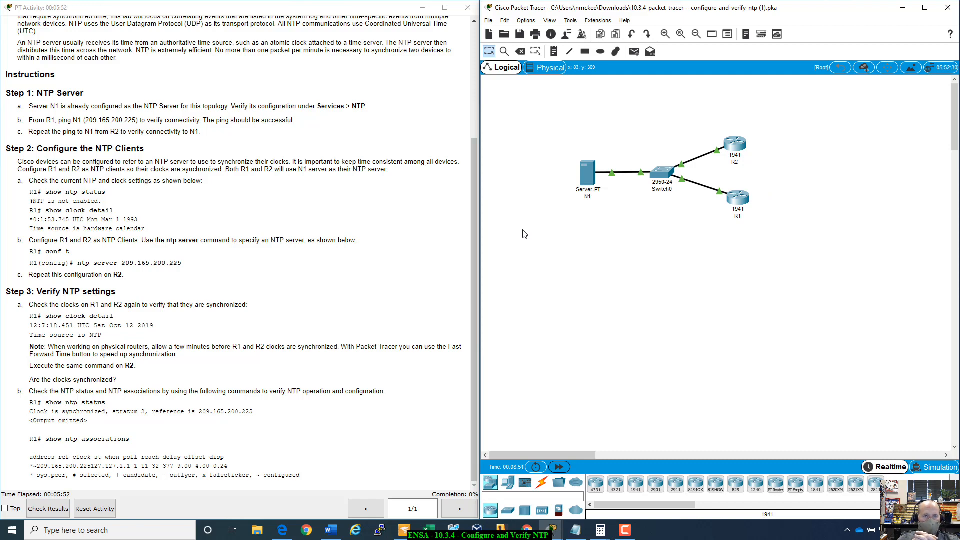
- Check the NTP service configuration on server N1, including its on/off state, authentication, date and time
click(587, 177)
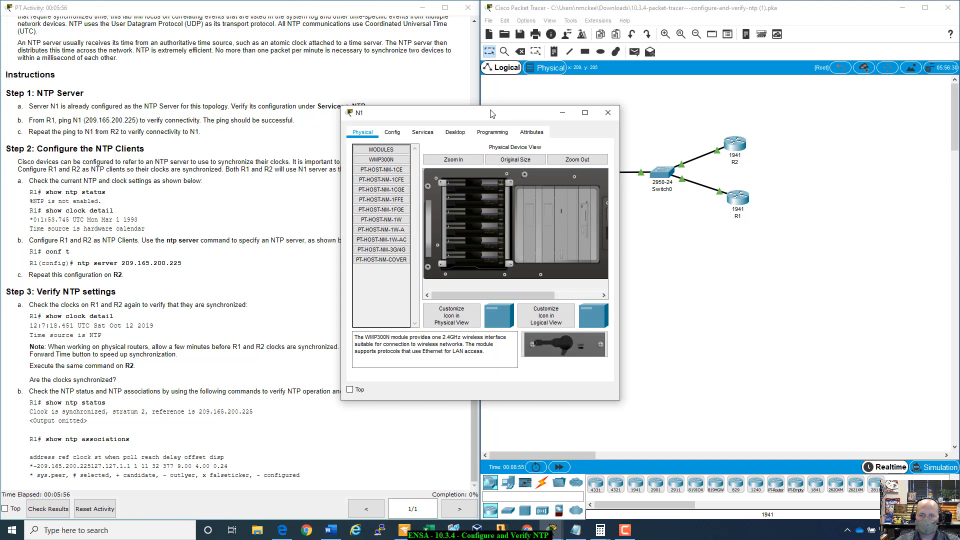
drag(490, 113, 668, 126)
click(570, 144)
click(601, 144)
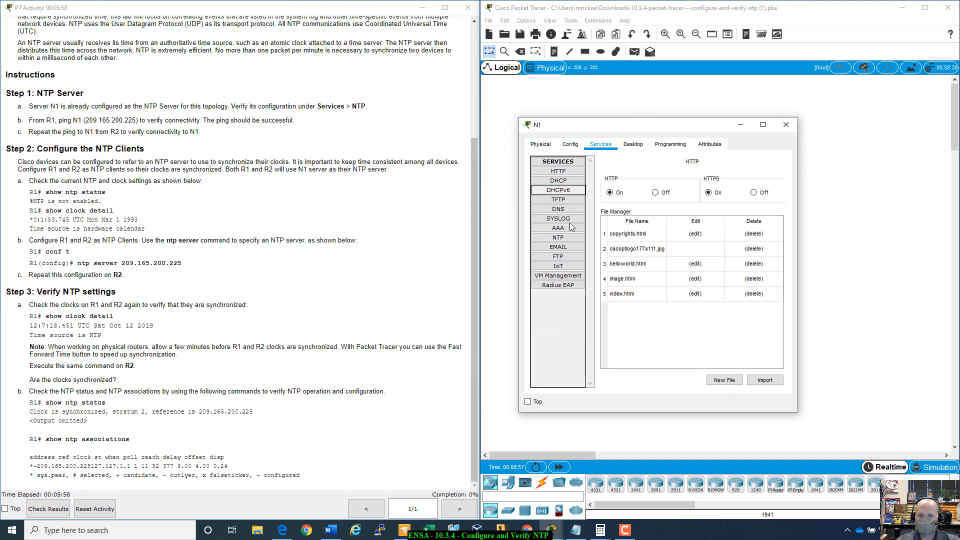
click(558, 239)
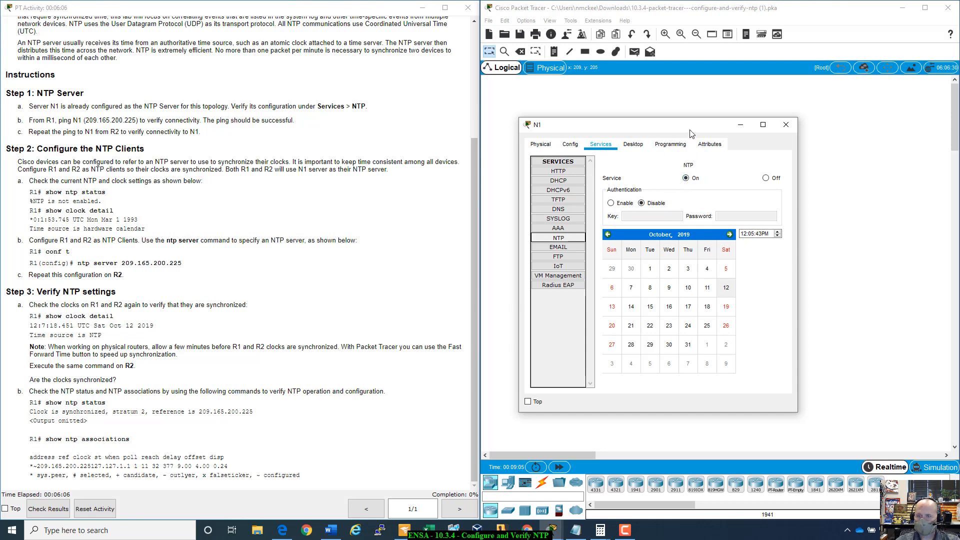
drag(690, 133, 709, 156)
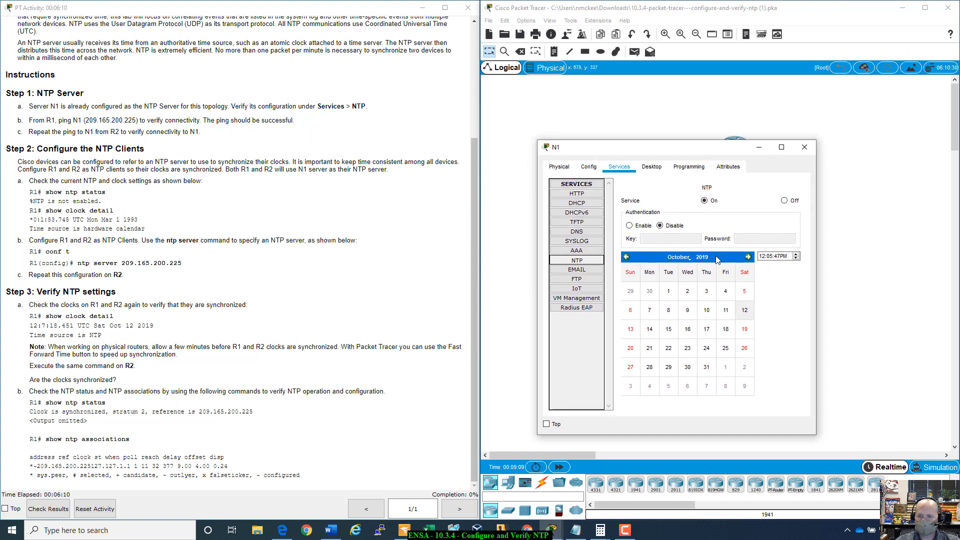
click(322, 233)
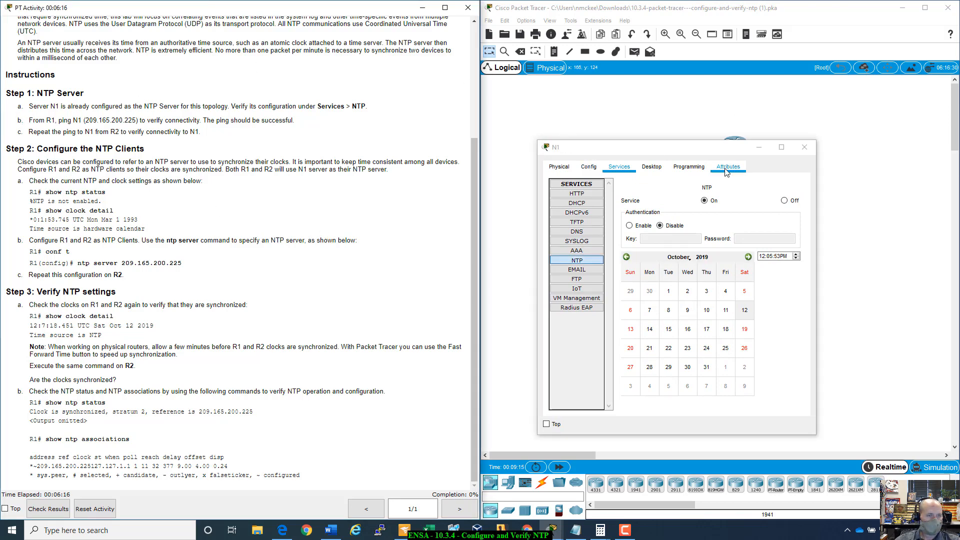
click(804, 147)
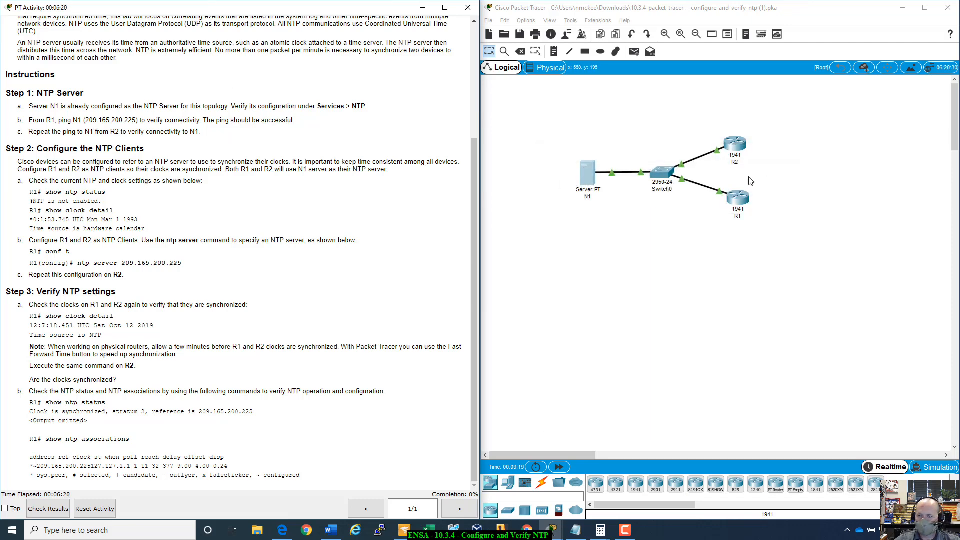
- Open router R1's command line and enter privileged EXEC mode with the enable command
click(745, 198)
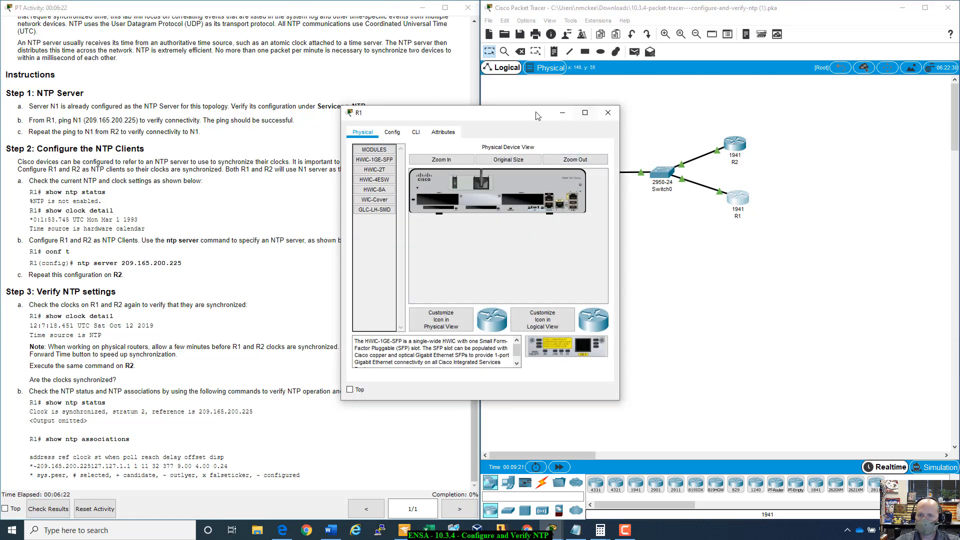
drag(454, 114, 697, 225)
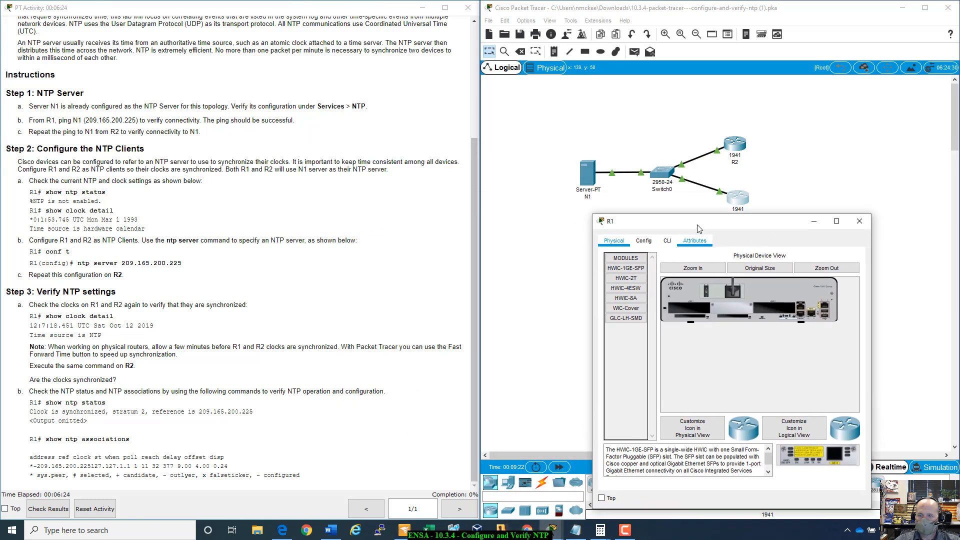
click(661, 241)
key(Return)
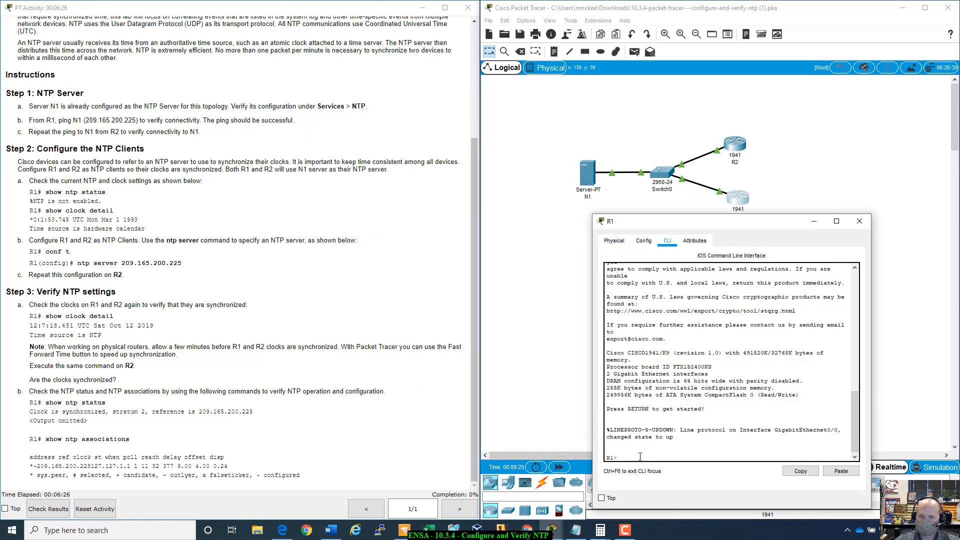
text(enable)
key(Return)
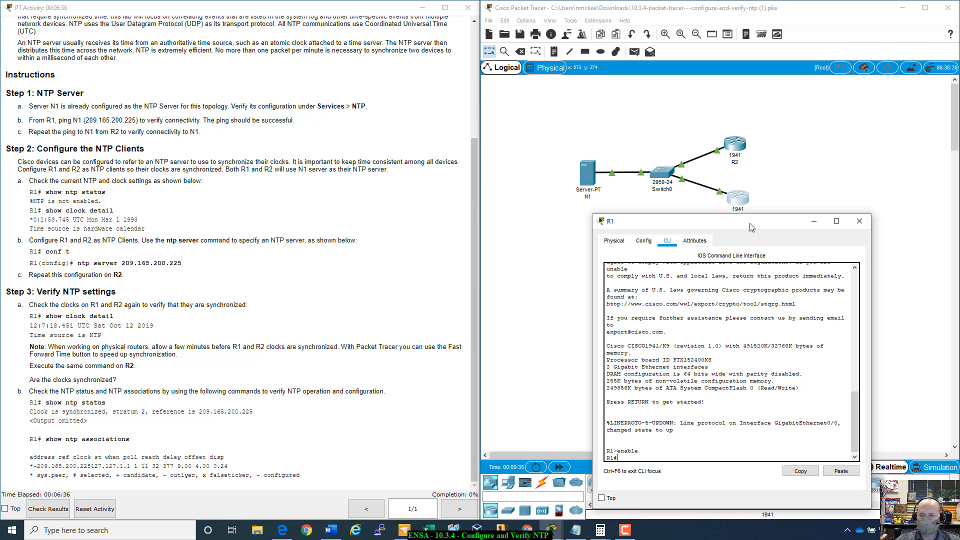
drag(749, 225, 693, 221)
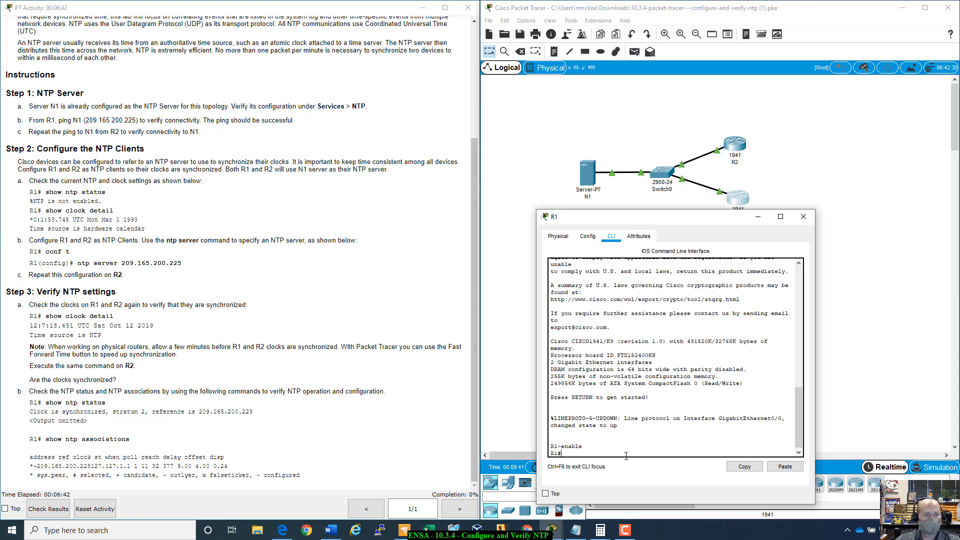
- Ping server N1 at 209.165.200.225 from R1 to test connectivity
text(ping)
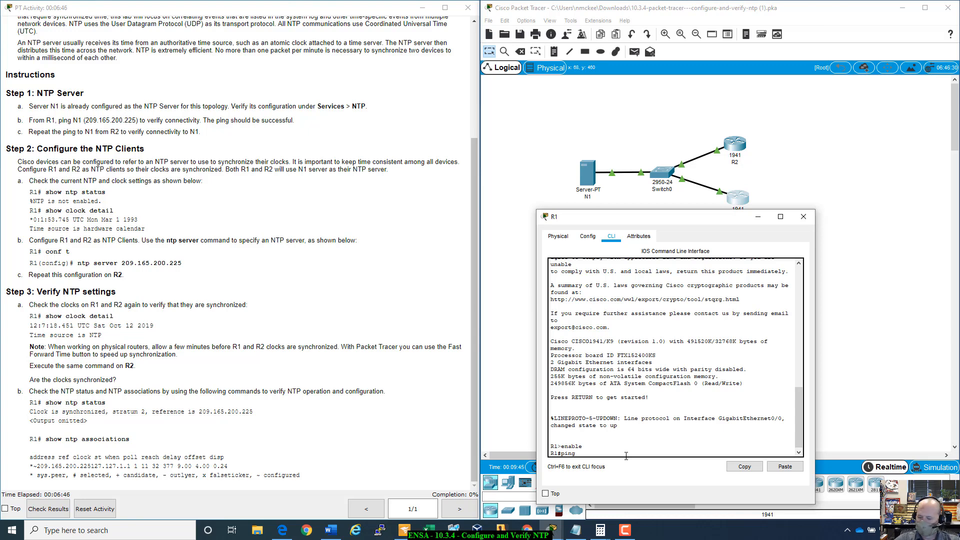
text( 209.165.200.225)
key(Return)
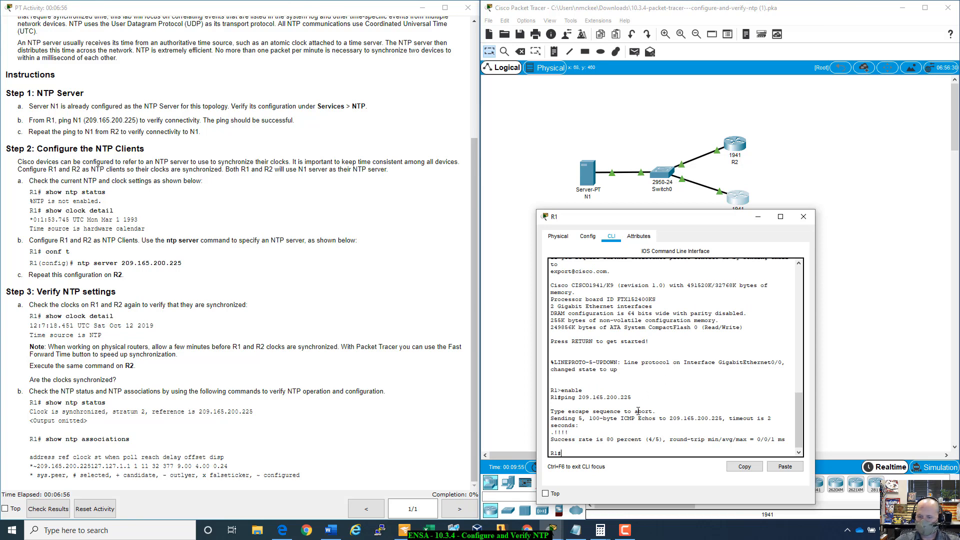
- Repeat the ping to 209.165.200.225 from R1 and compare its success rate with the first attempt
drag(649, 440, 608, 451)
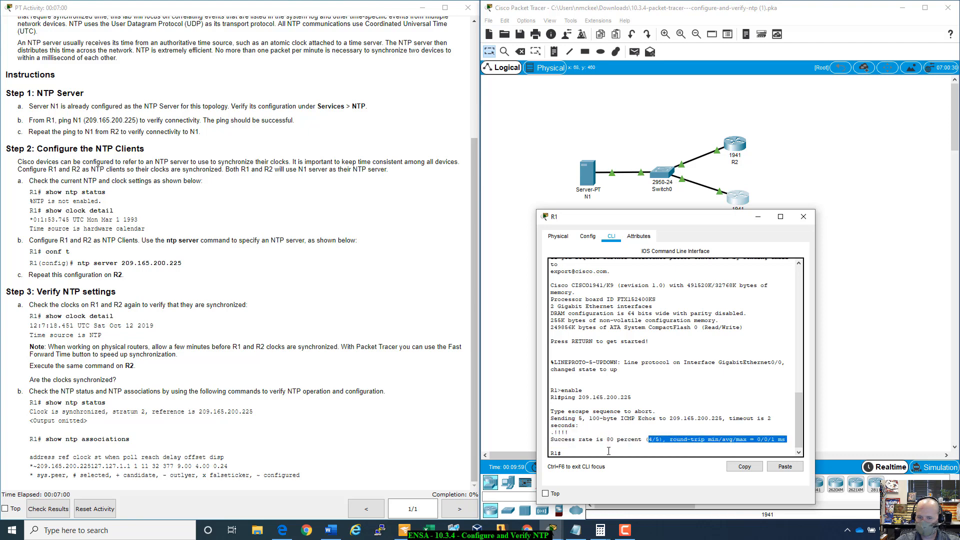
click(609, 451)
key(Up)
key(Return)
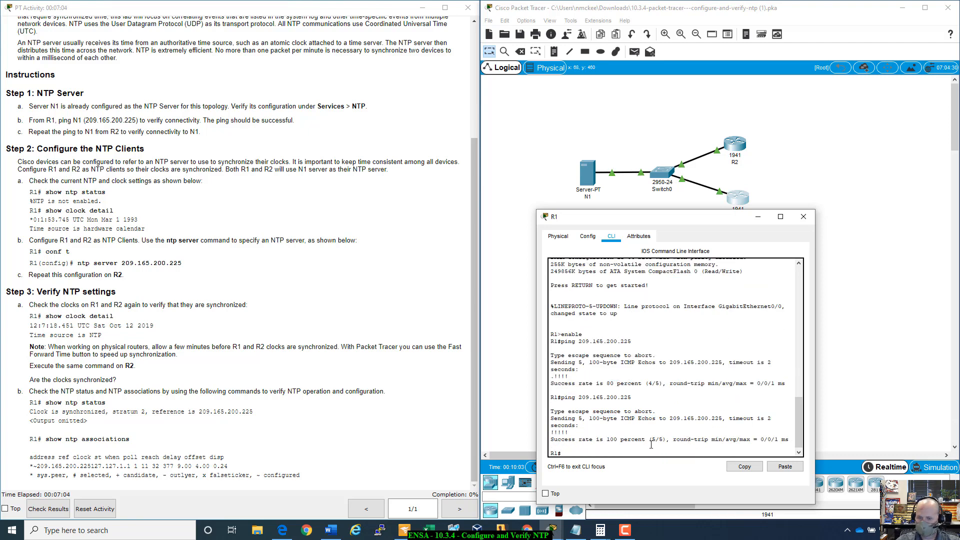
drag(656, 442, 654, 440)
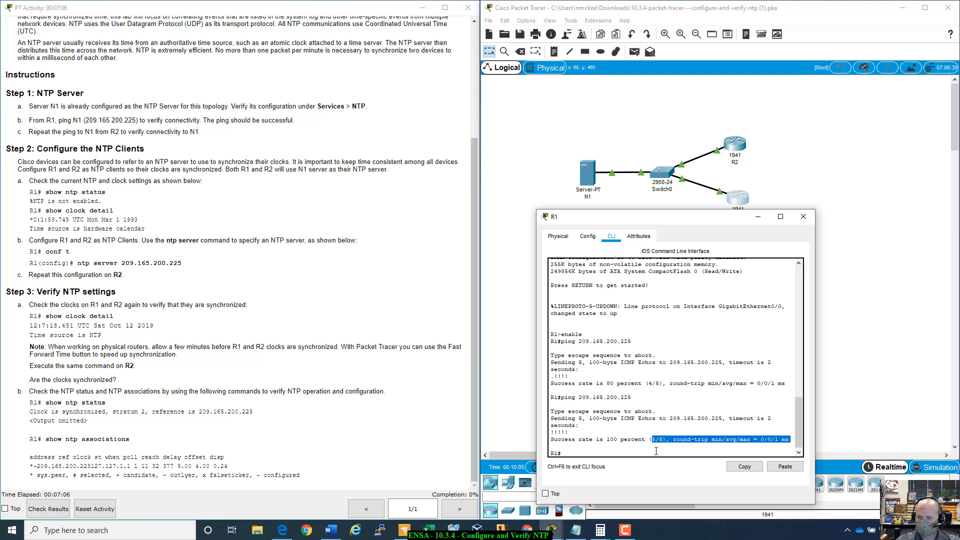
click(653, 440)
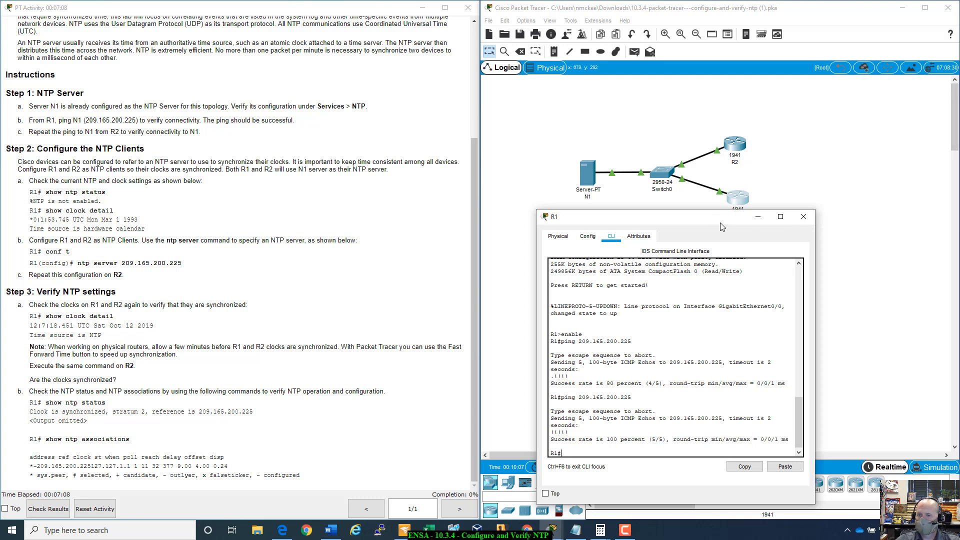
drag(718, 220, 760, 253)
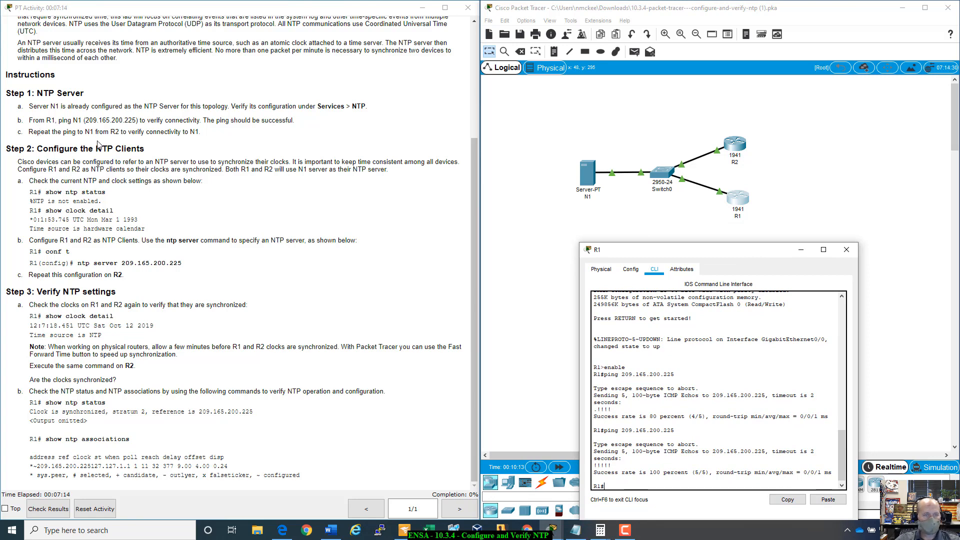
- Open router R2's command line and enter privileged EXEC mode with the enable command
click(737, 149)
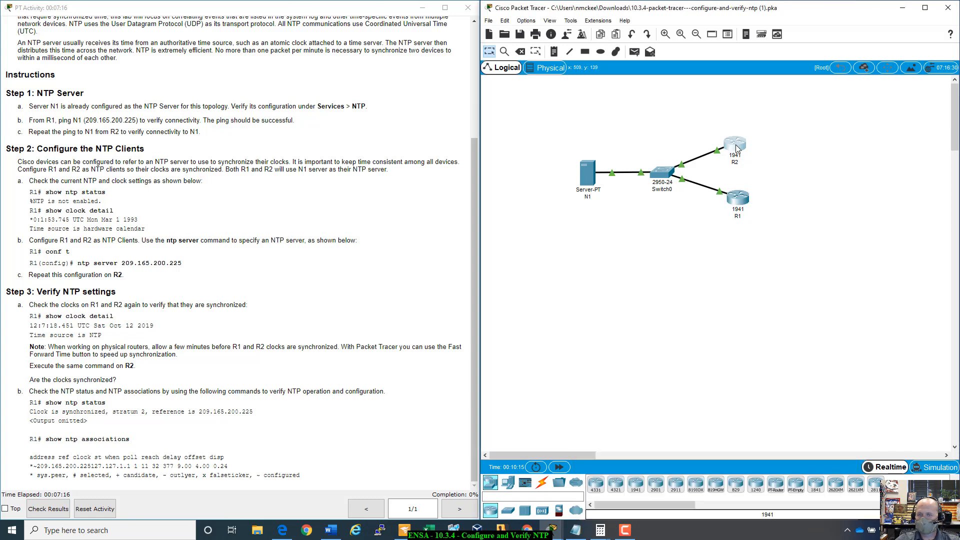
drag(485, 115, 630, 142)
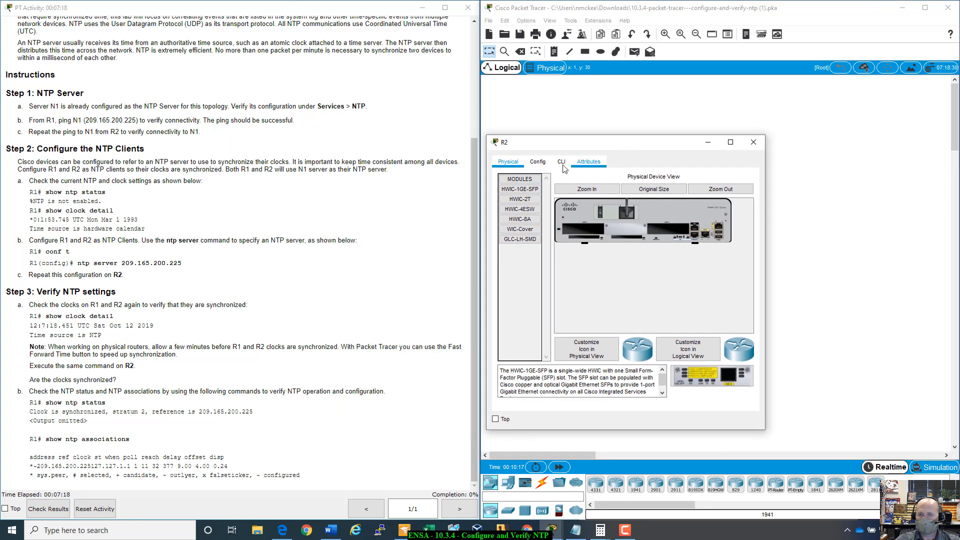
click(562, 165)
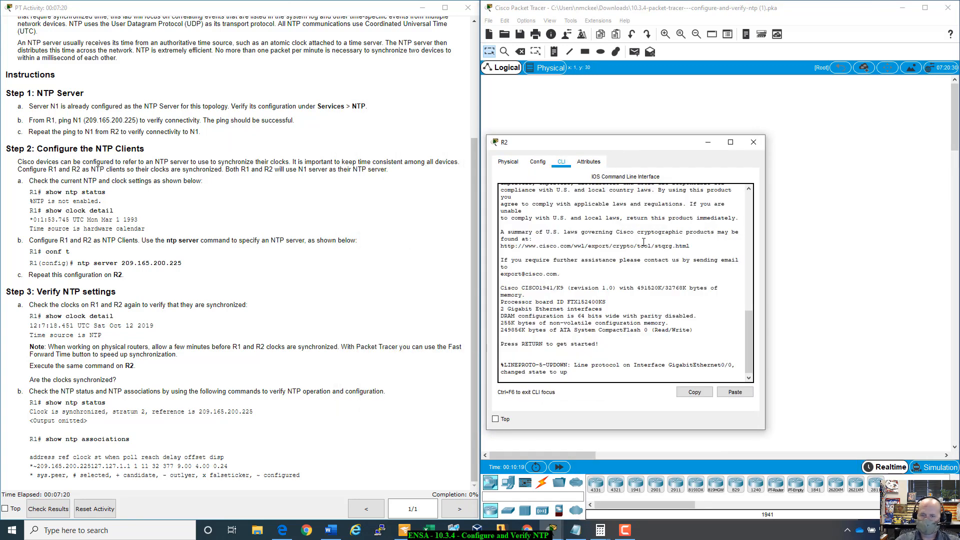
key(Return)
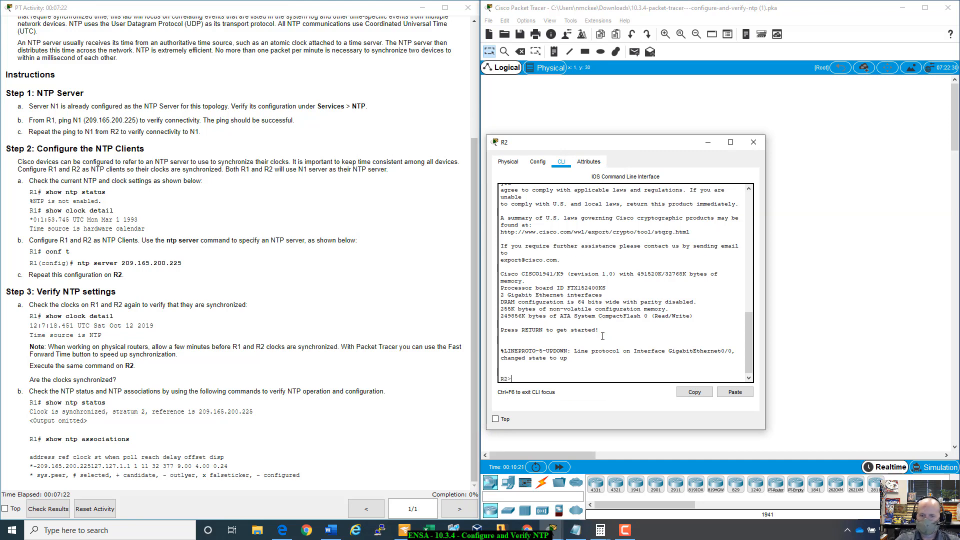
text(ena)
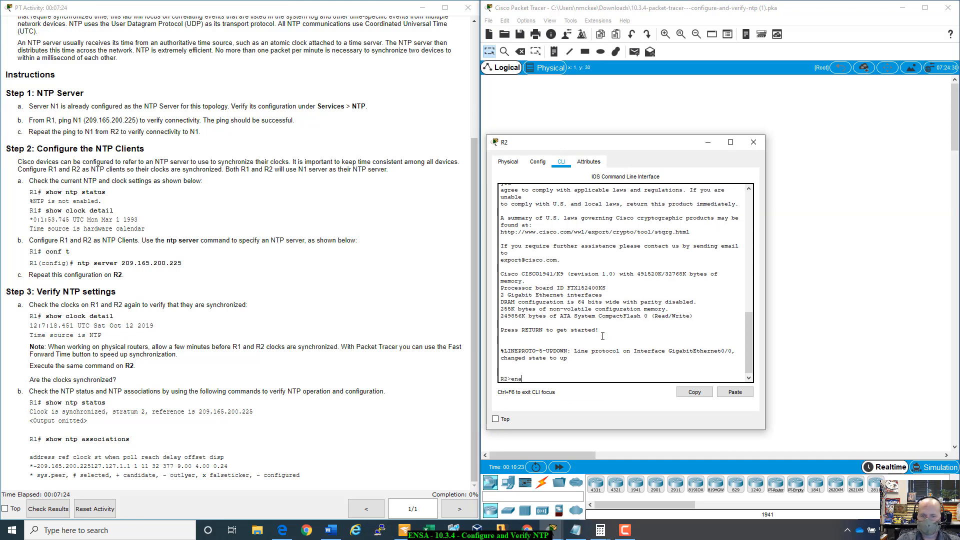
text(bhble)
key(Return)
- Ping server N1 at 209.165.200.225 from R2 to test connectivity
text(ping )
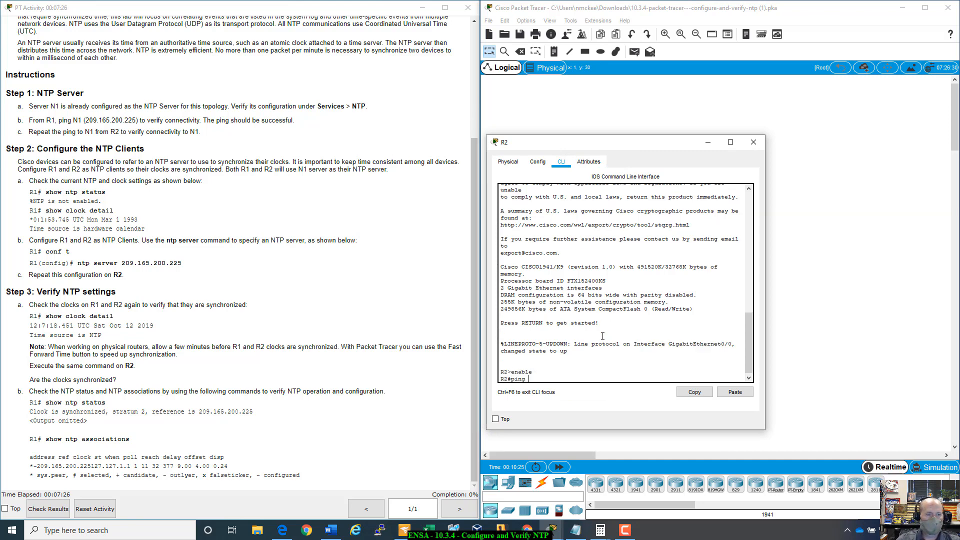
text(209.)
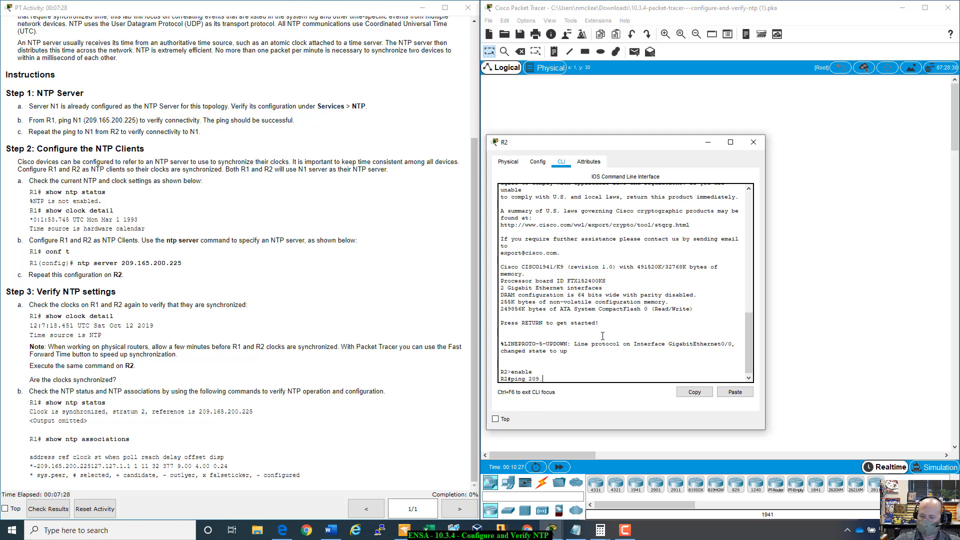
text(165.200.225)
key(Return)
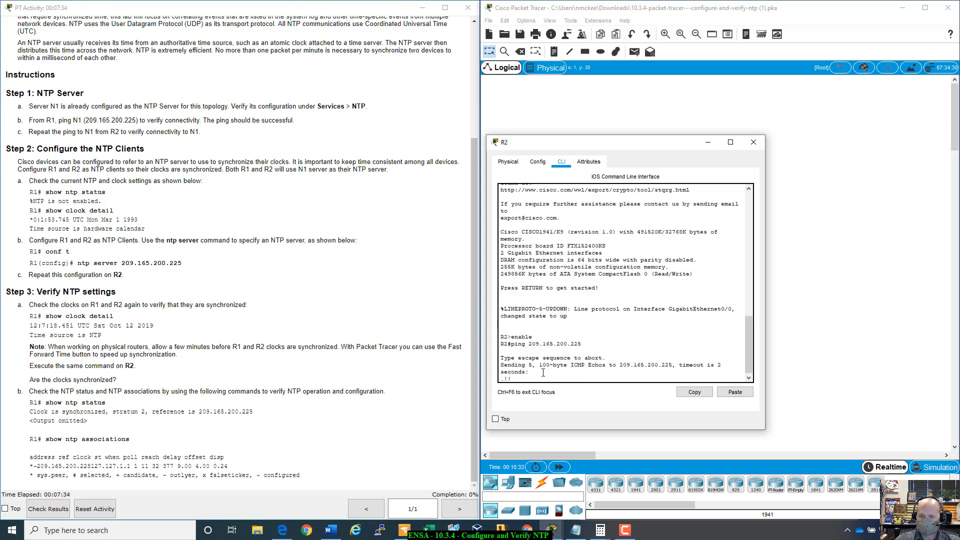
- Repeat the ping to 209.165.200.225 from R2, check its success rate, and close R2's device window
drag(600, 366, 603, 367)
click(590, 376)
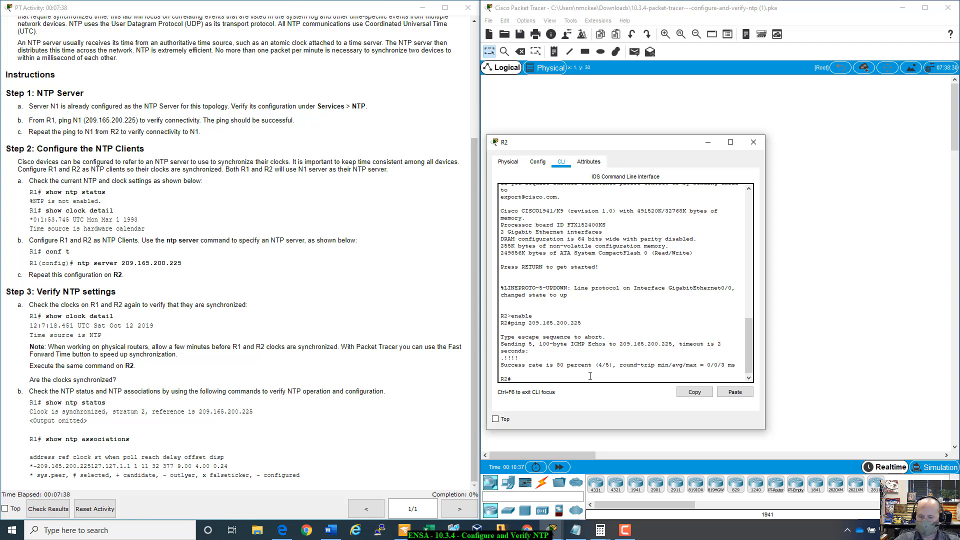
key(Up)
key(Return)
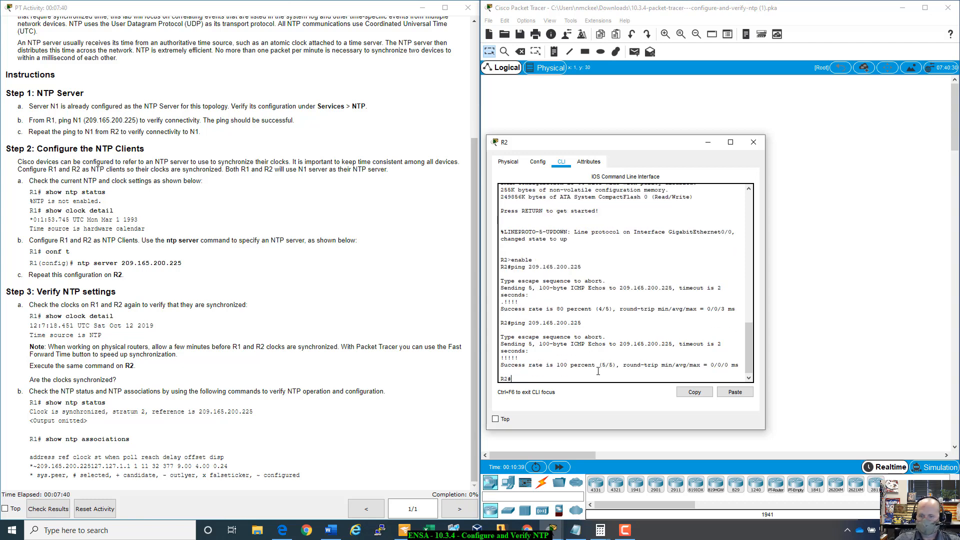
drag(602, 367, 615, 366)
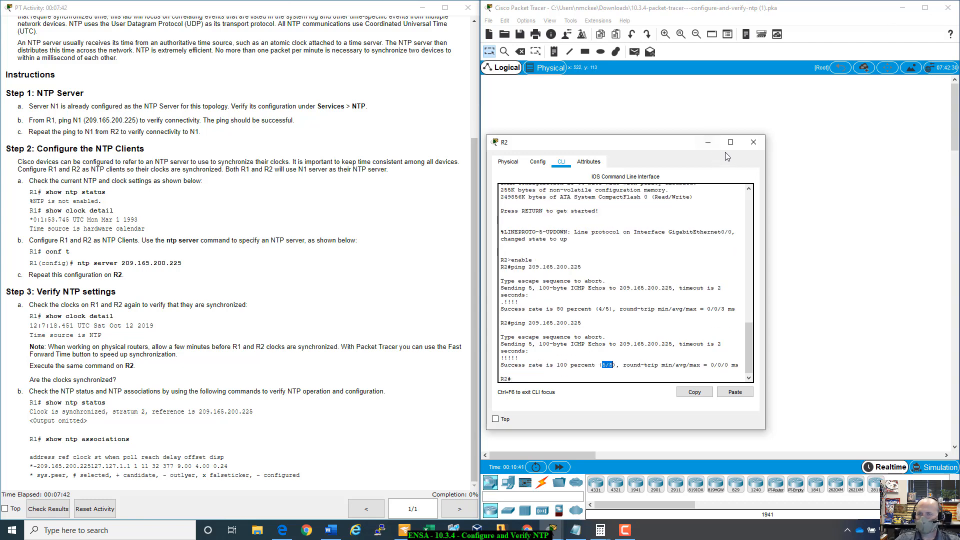
click(753, 143)
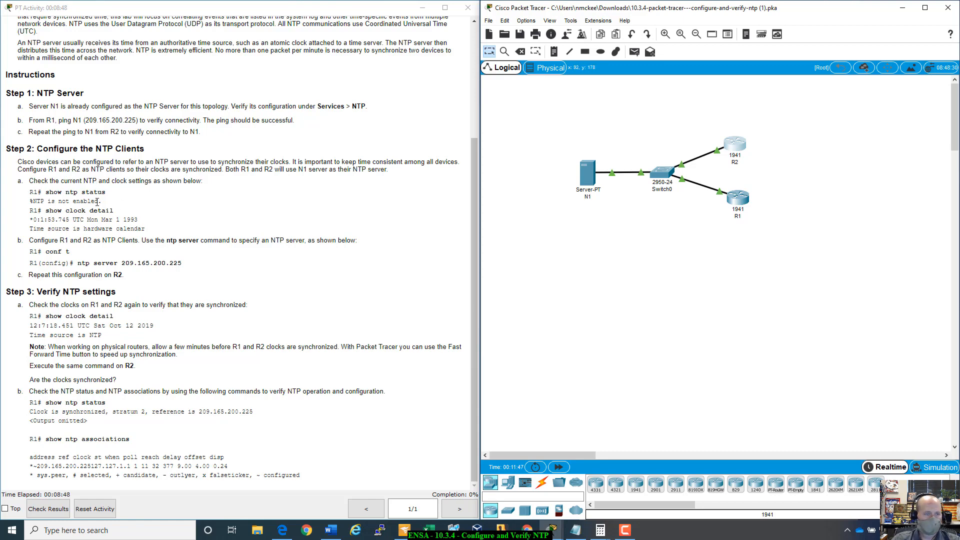
- Open router R1's command line and check its NTP state with the show ntp status command
click(747, 198)
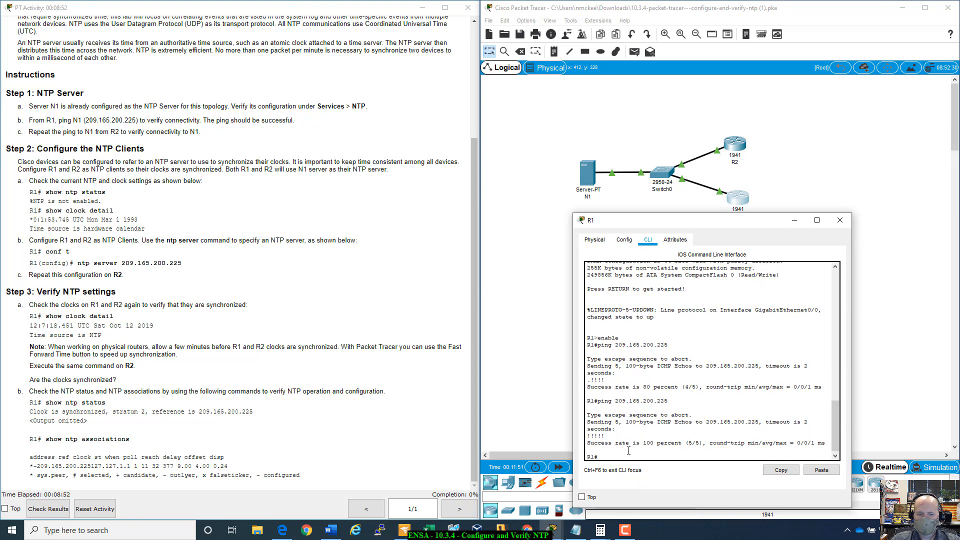
text(show t)
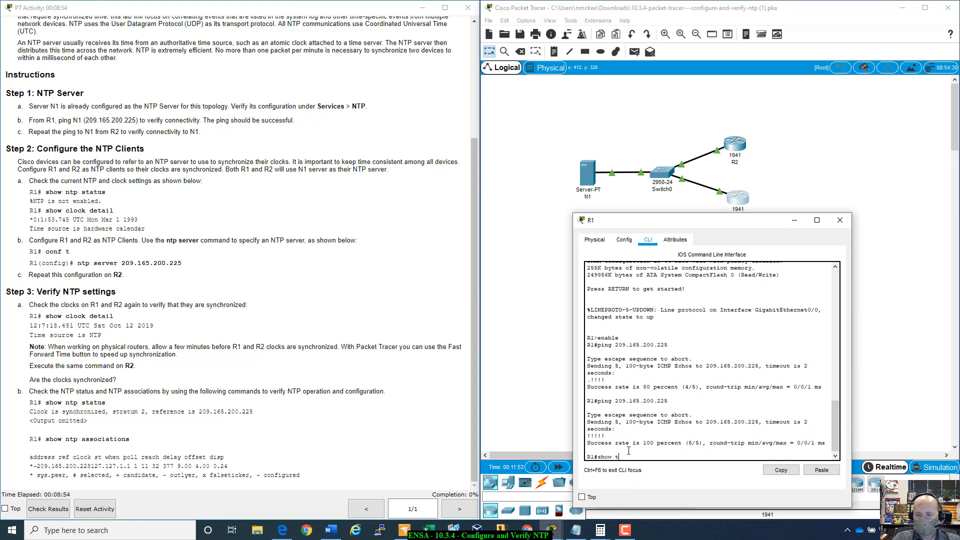
key(BackSpace)
text(ntp stat)
key(Tab)
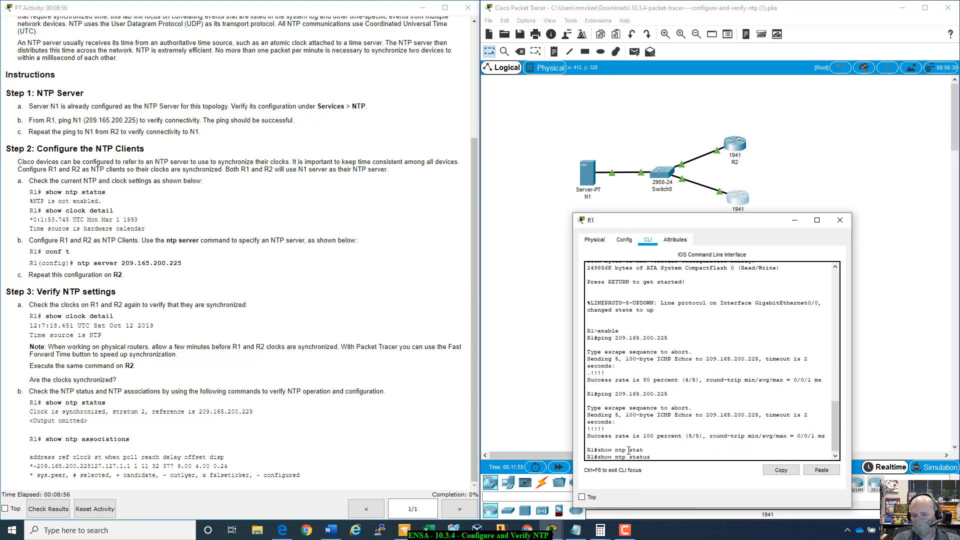
key(Return)
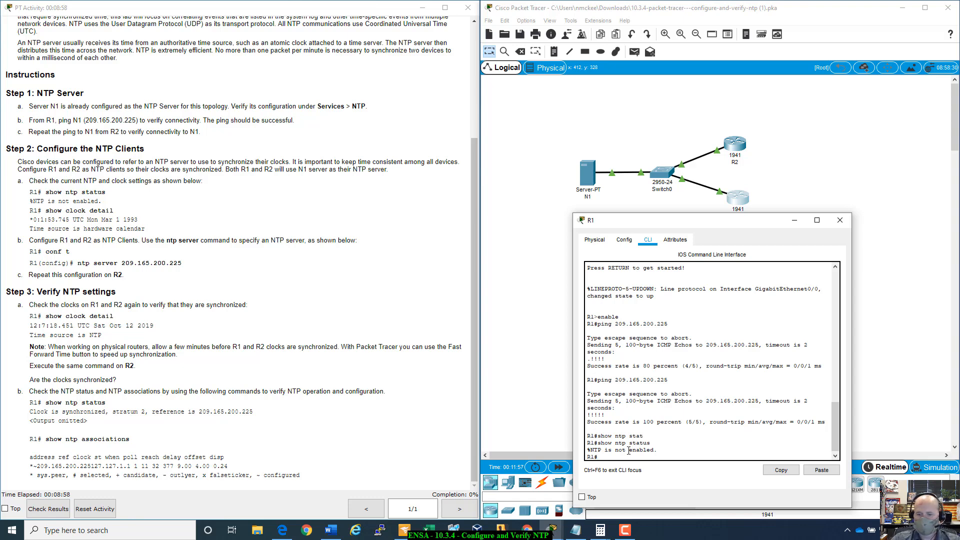
- Run show clock detail on R1, check its date, time and time source, and close R1's device window
drag(726, 221, 675, 246)
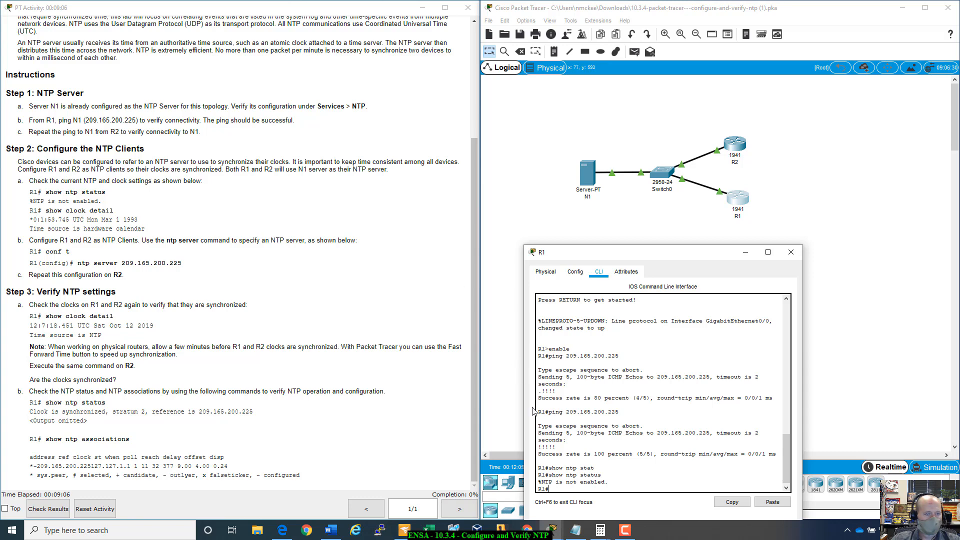
text(s)
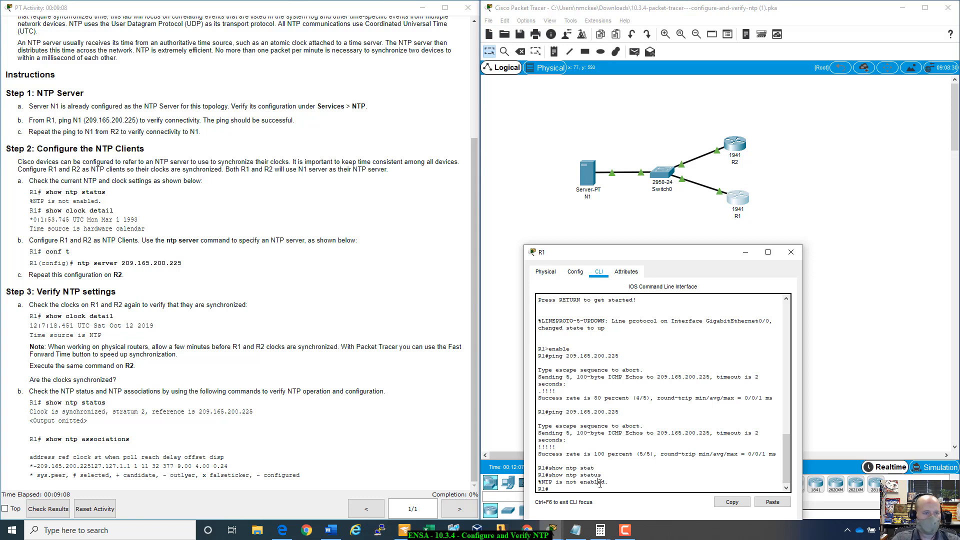
text(how clo)
key(Tab)
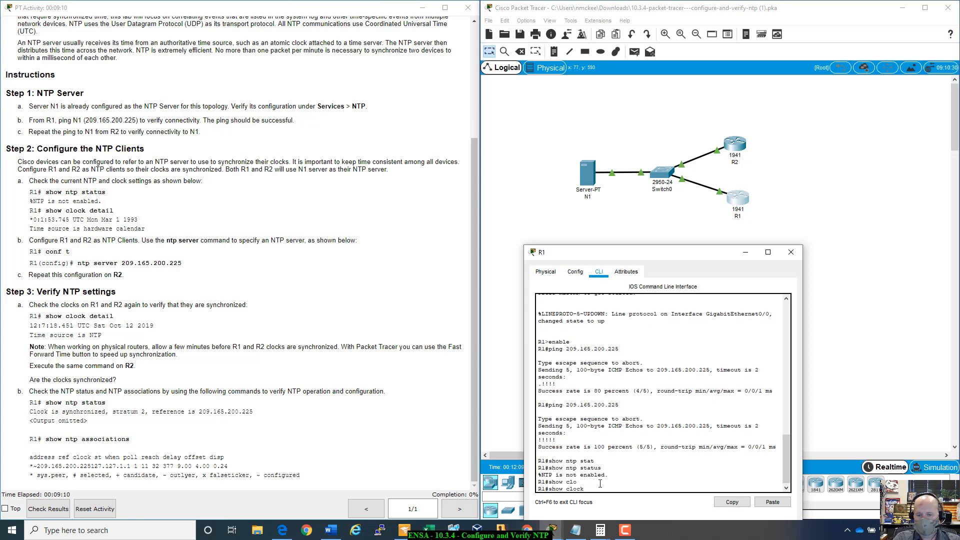
text(de)
key(Tab)
key(Return)
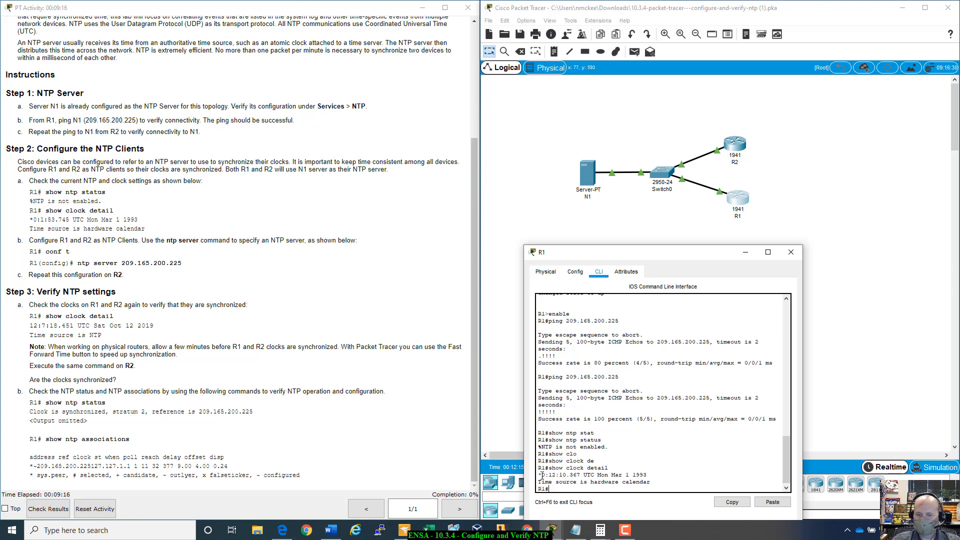
drag(542, 474, 636, 477)
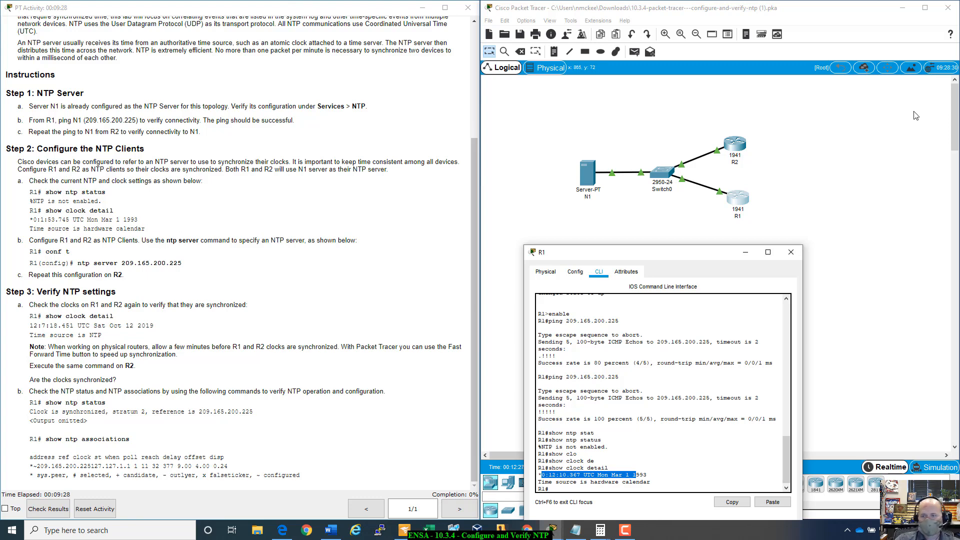
click(790, 253)
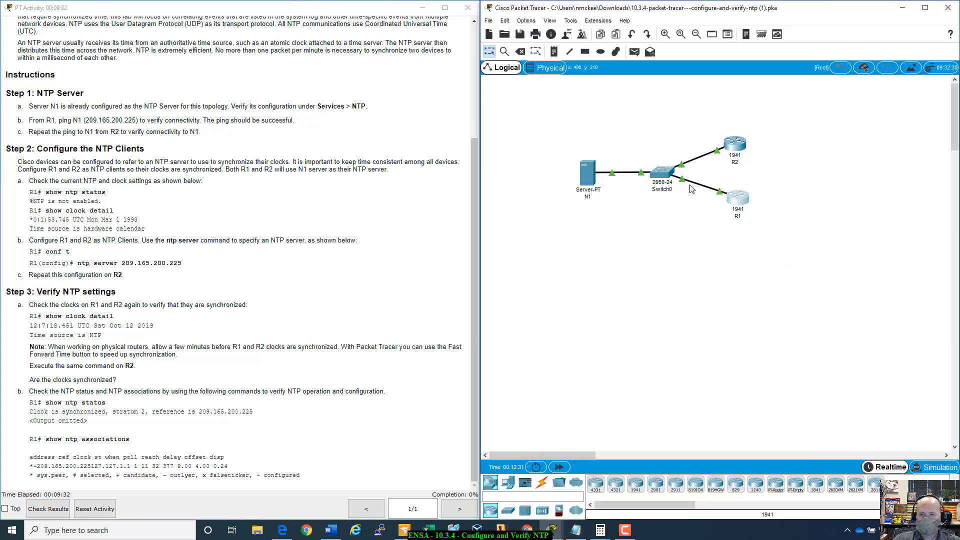
- Reopen router R1's command line and enter global configuration mode with config t
click(729, 206)
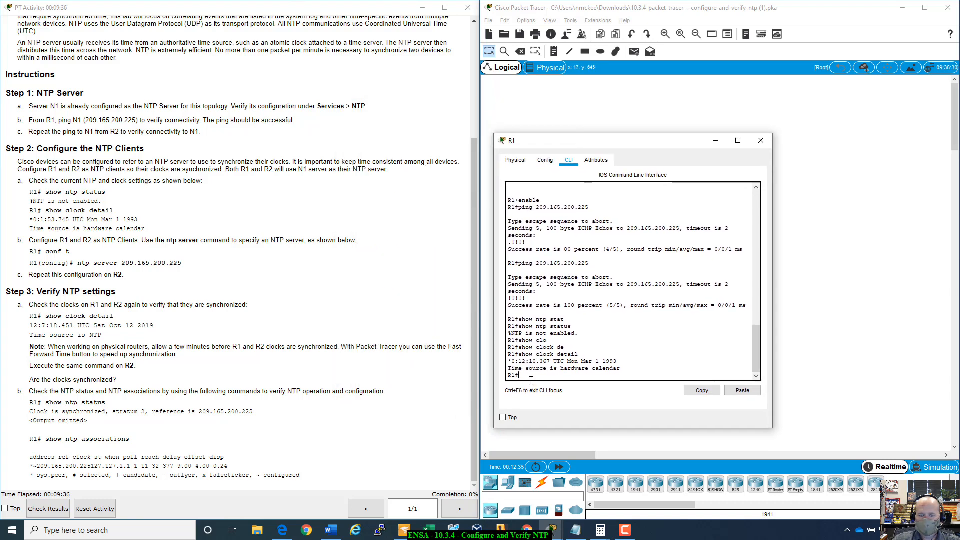
text(config t)
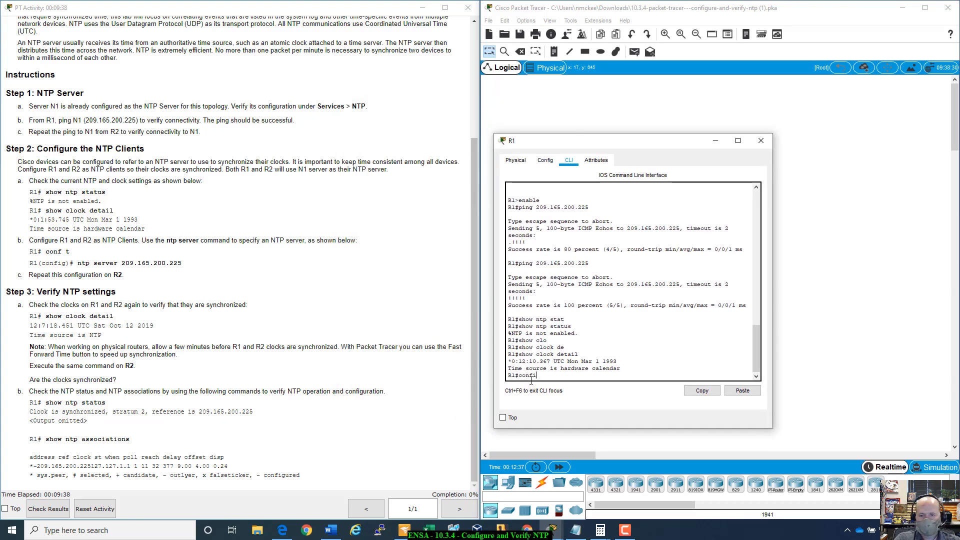
key(Return)
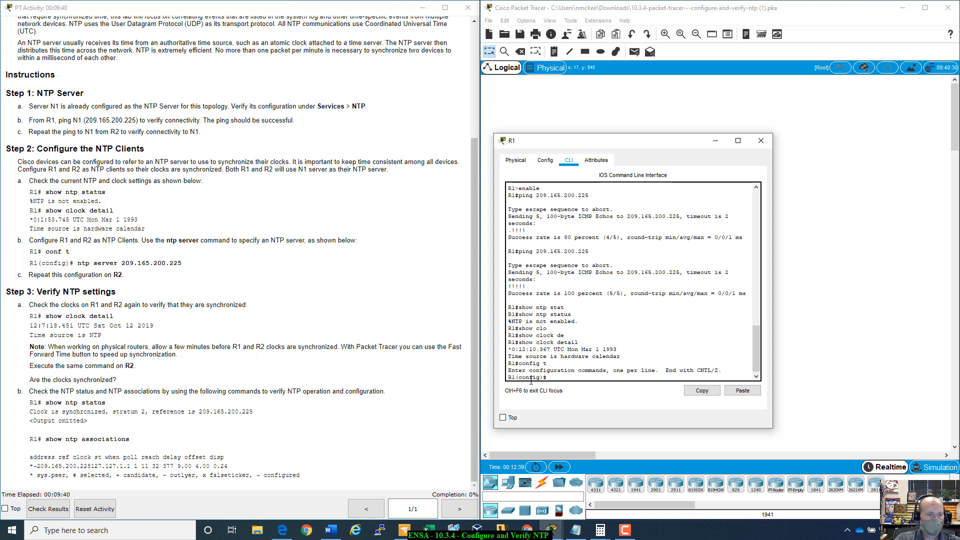
- Configure R1 as an NTP client with the command ntp server 209.165.200.225
text(n)
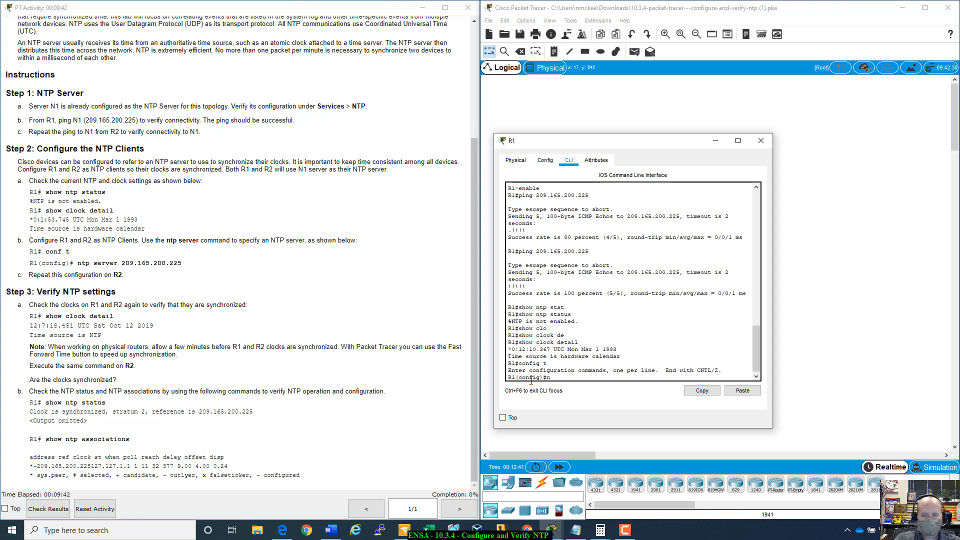
text(tp ser)
key(Tab)
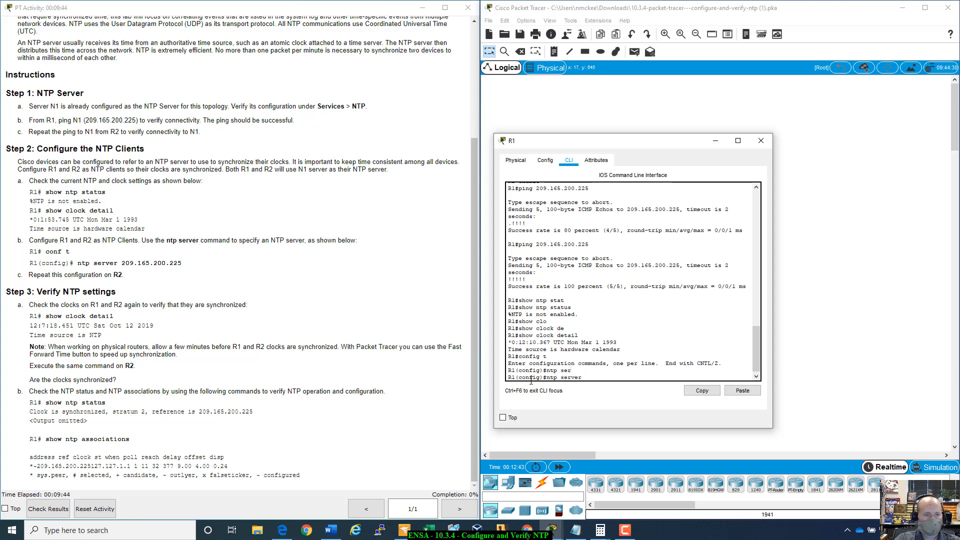
text(209.1)
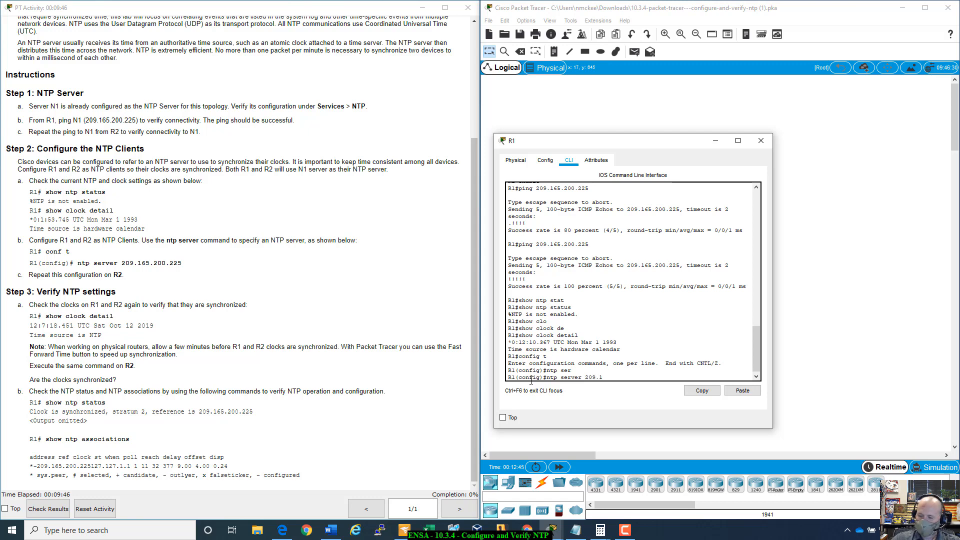
text(65.200)
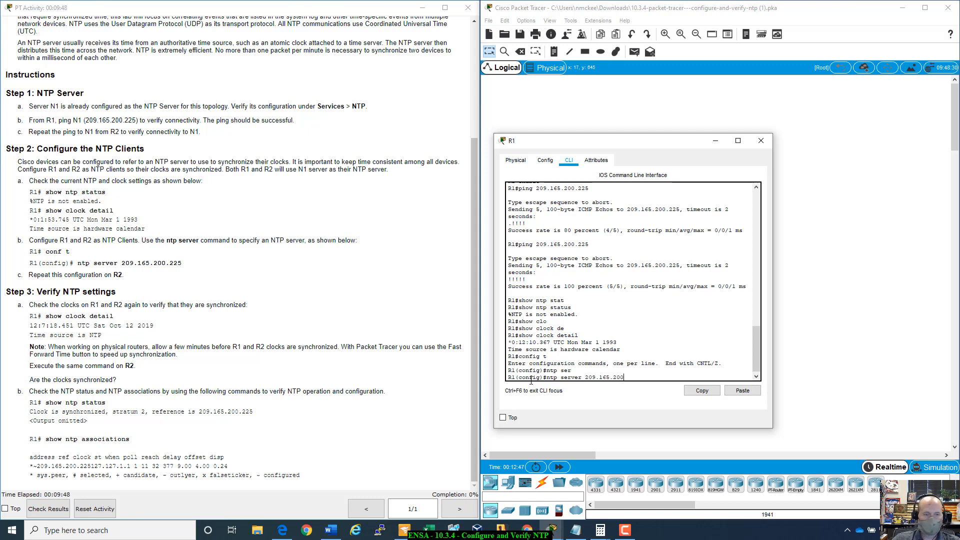
text(.225)
key(Return)
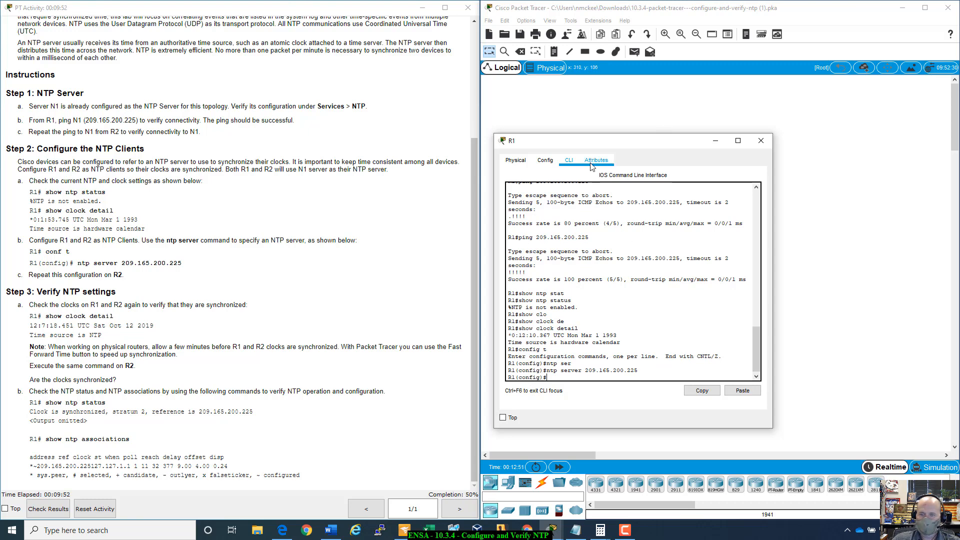
- Minimize R1's window, open router R2's command line and enter global configuration mode with config t
drag(622, 143, 661, 222)
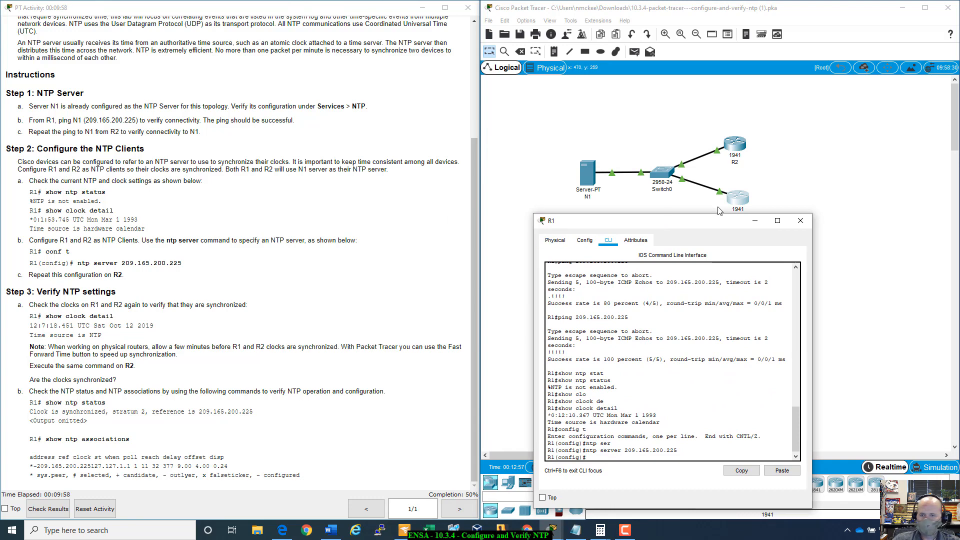
click(755, 220)
click(745, 156)
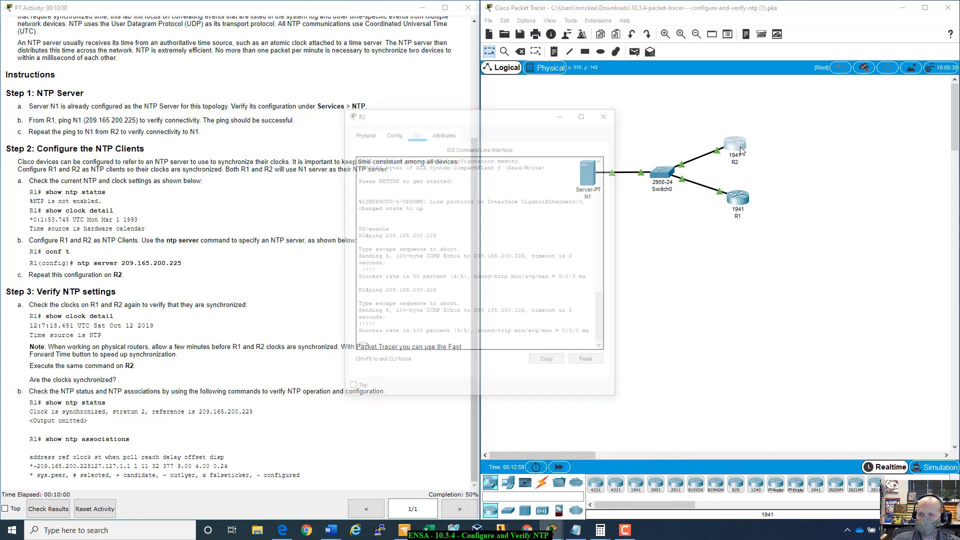
drag(537, 123, 691, 148)
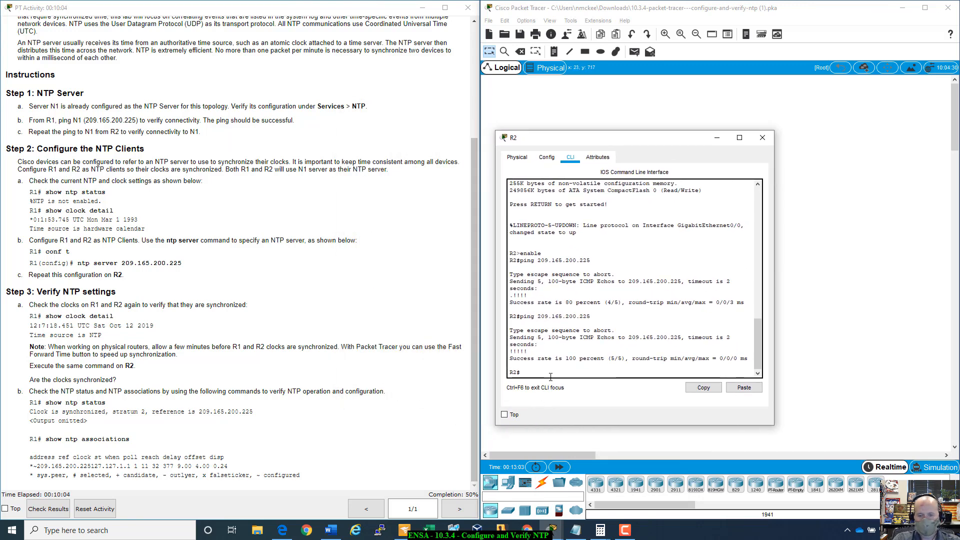
text(config t)
key(Return)
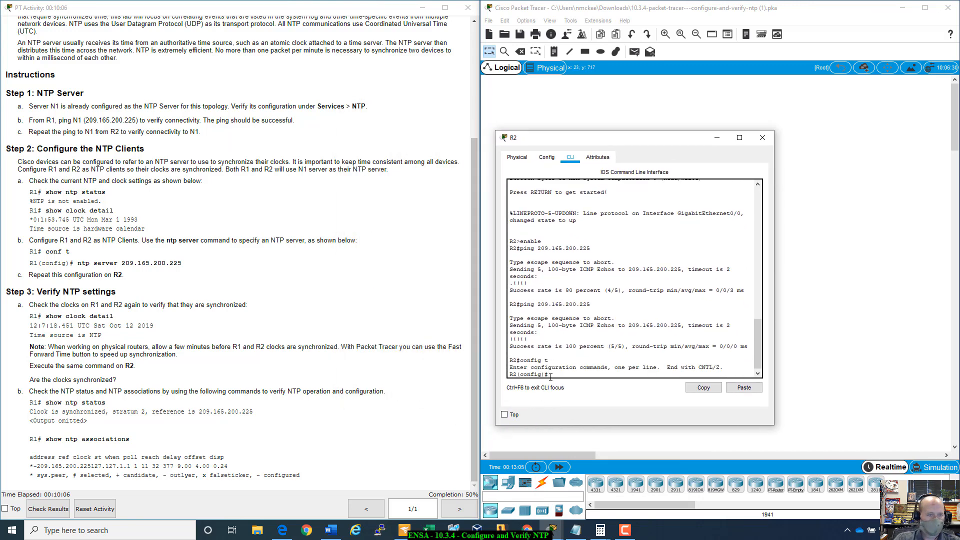
- Configure R2 as an NTP client with ntp server 209.165.200.225 and close R2's device window
text(ntp ser)
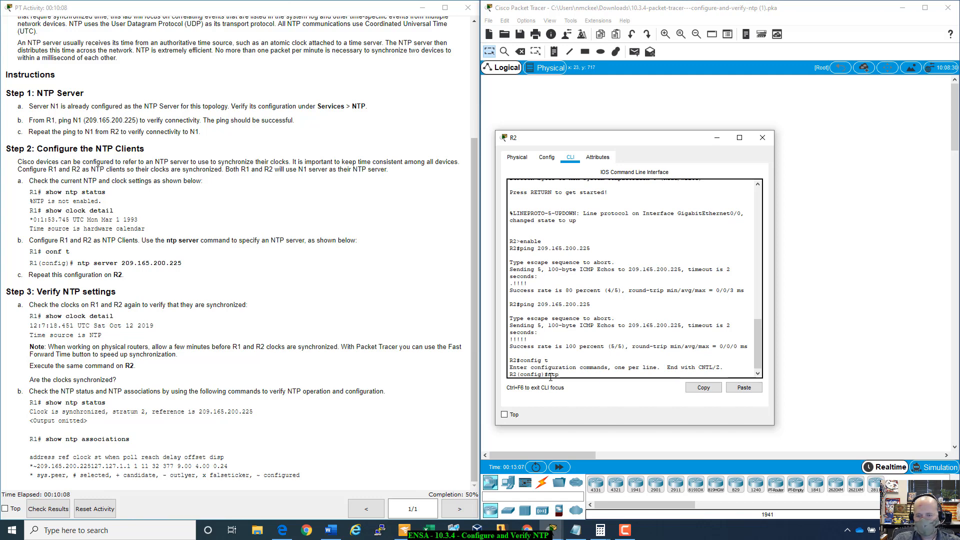
key(Tab)
text(20)
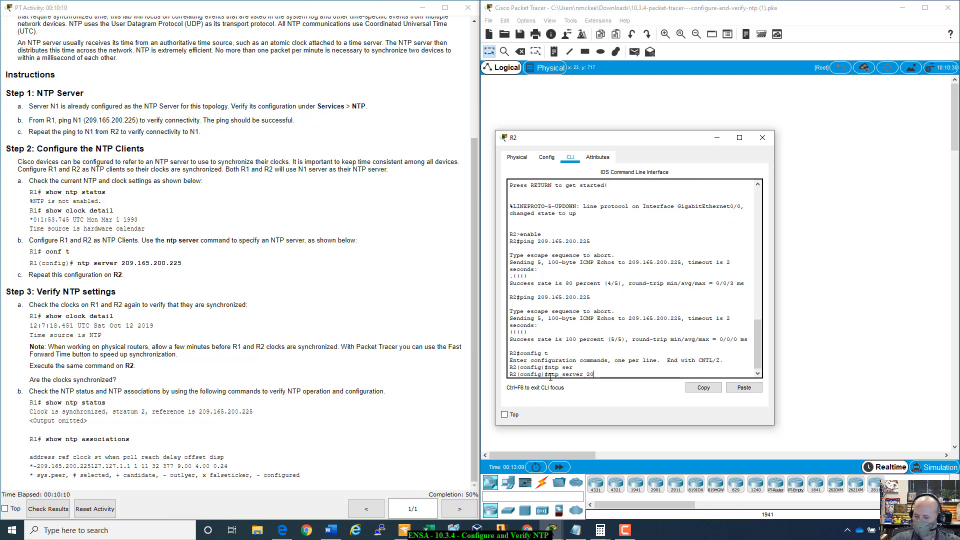
text(9.165.)
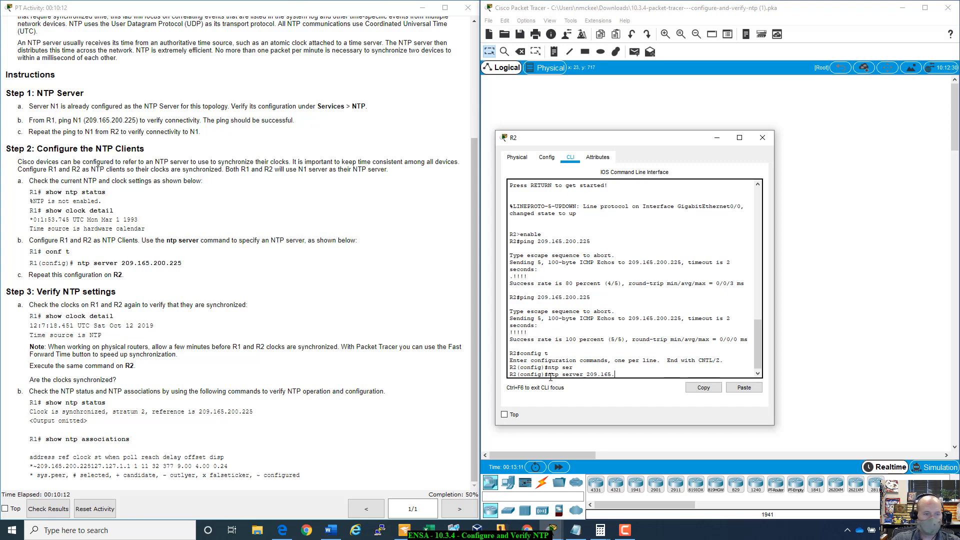
text(200.225)
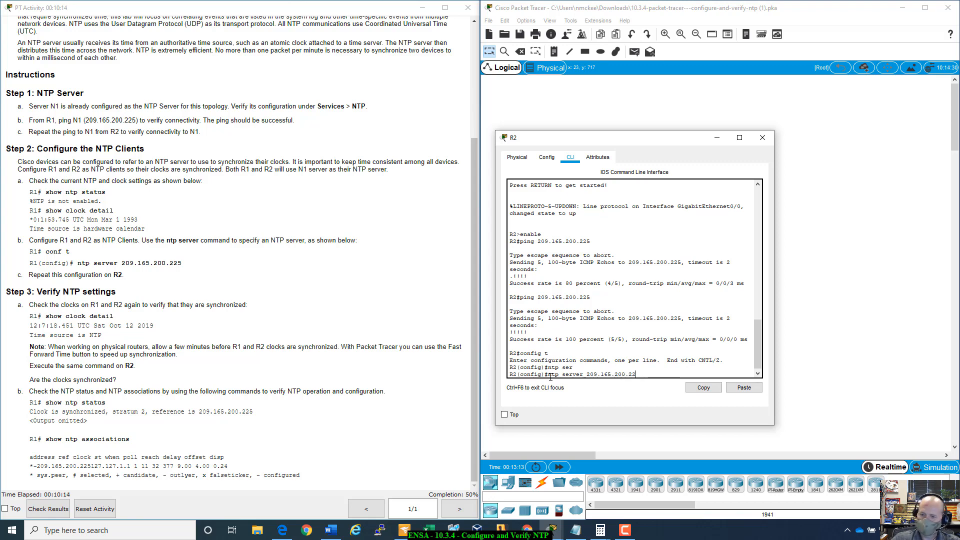
key(Return)
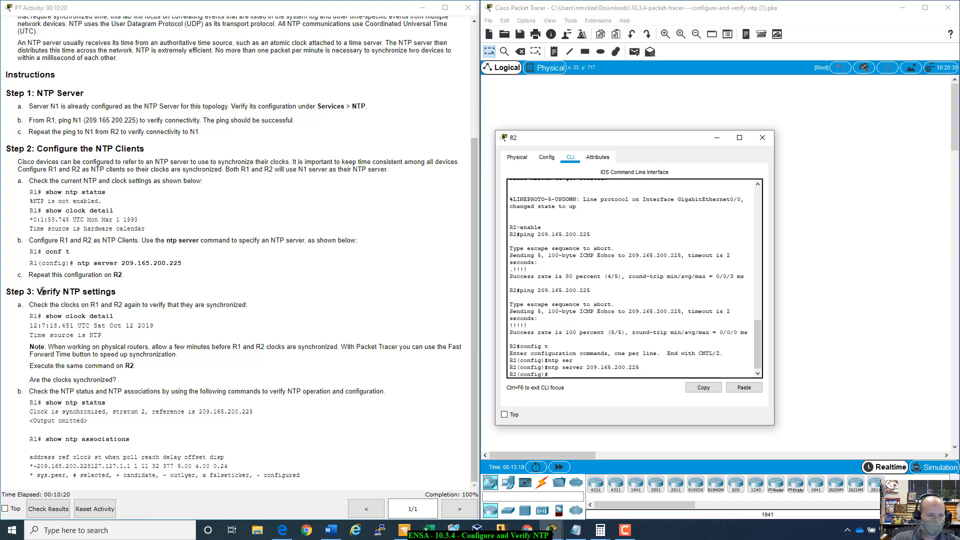
click(762, 137)
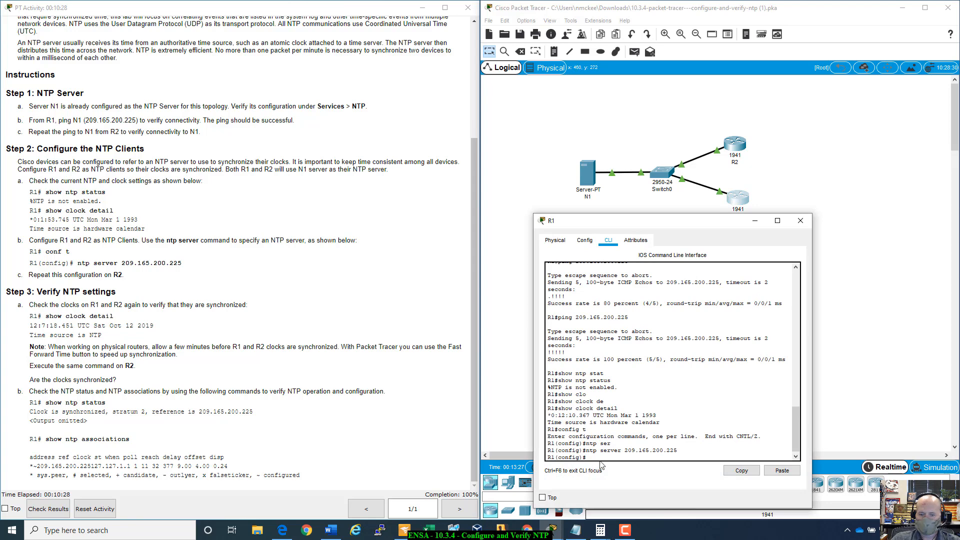
- Exit global configuration mode on R1 and run show clock detail to check its clock synchronization
text(exit)
key(Return)
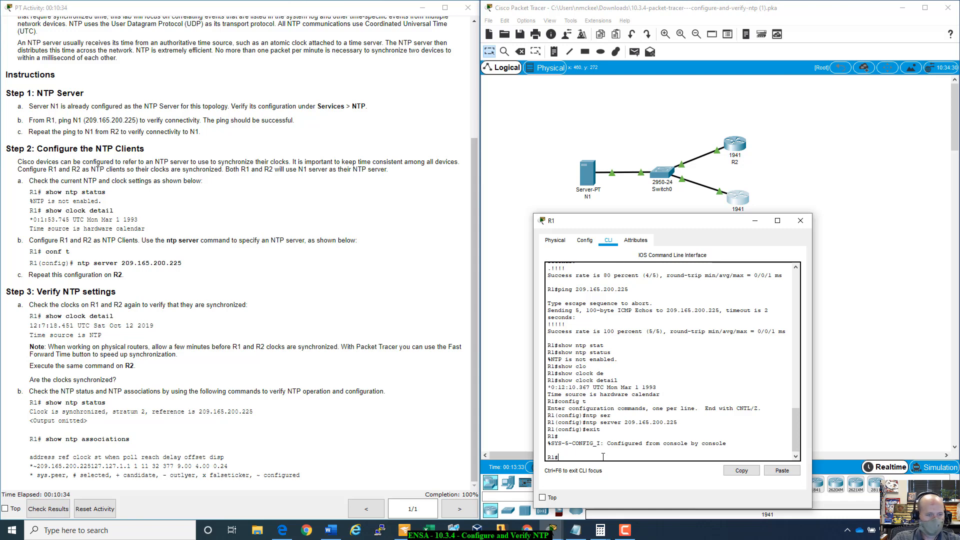
text(show clo)
key(Tab)
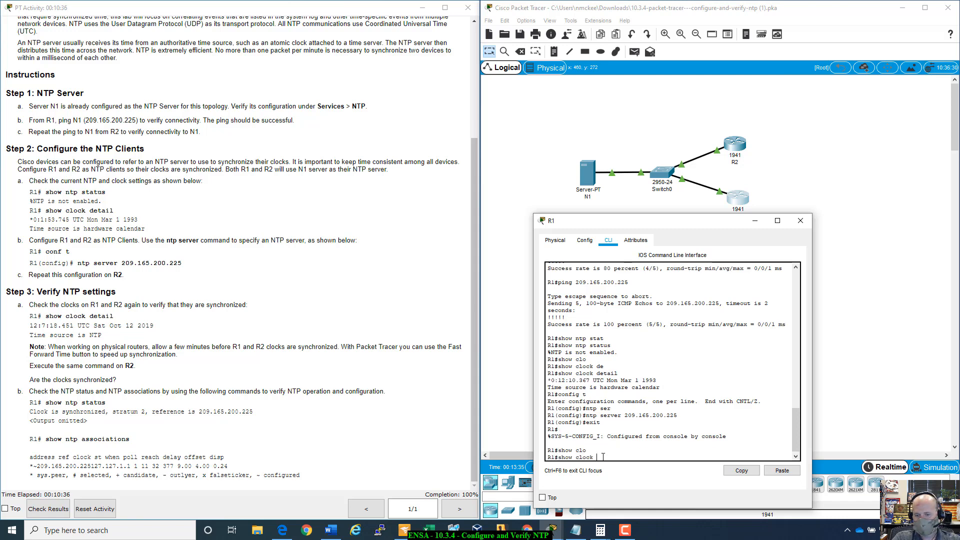
text(d)
key(Tab)
key(Return)
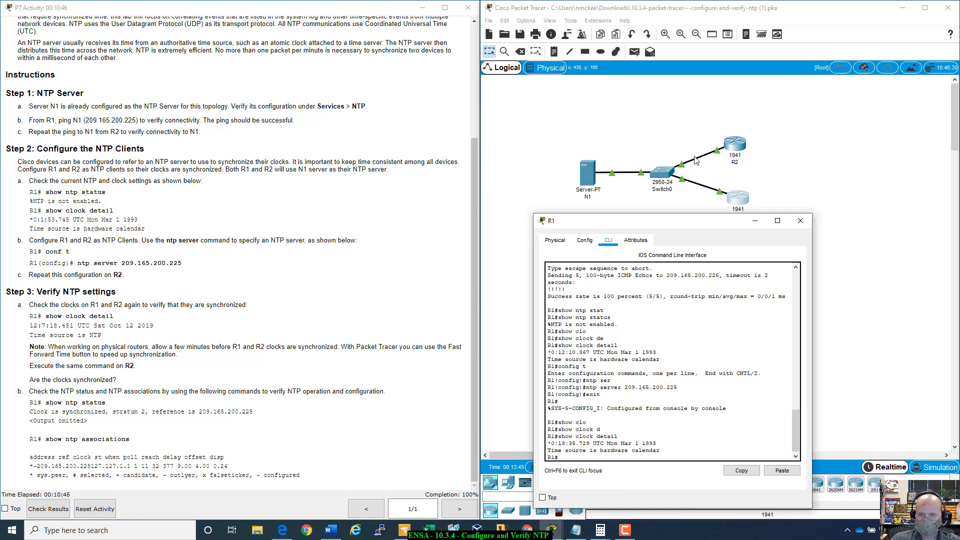
- Open server N1's NTP service settings to compare the server's date and time with R1's clock
drag(660, 223, 653, 219)
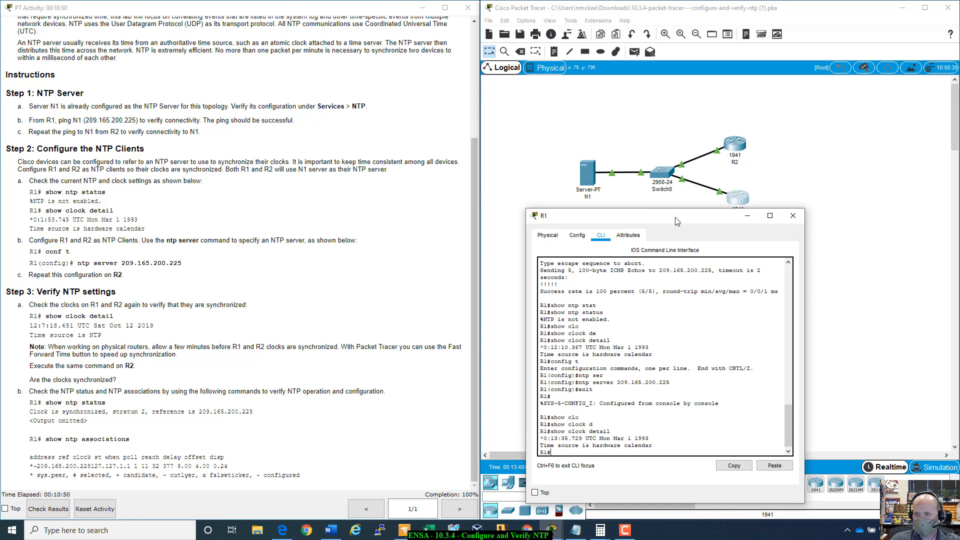
mouse_move(676, 221)
mouse_down()
mouse_move(685, 230)
mouse_move(669, 225)
mouse_up()
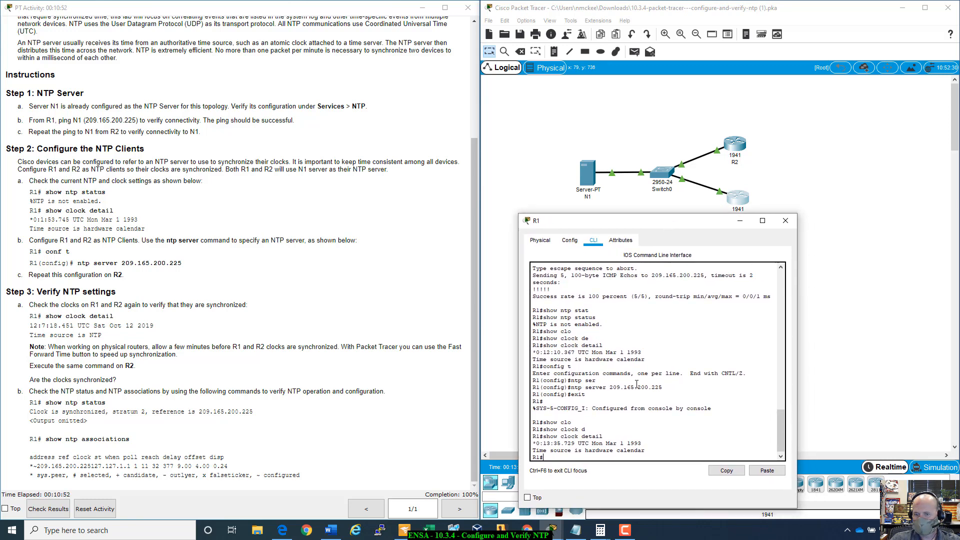
click(592, 183)
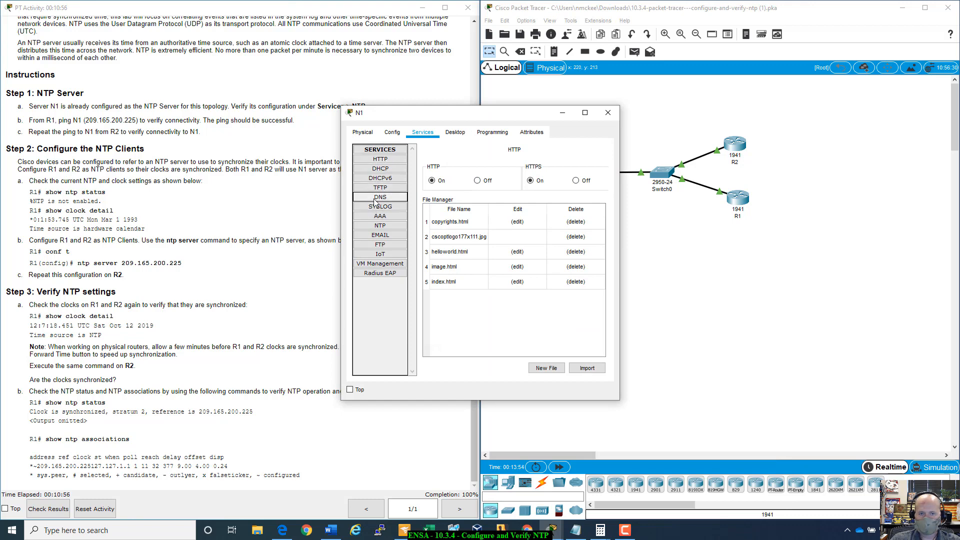
click(378, 229)
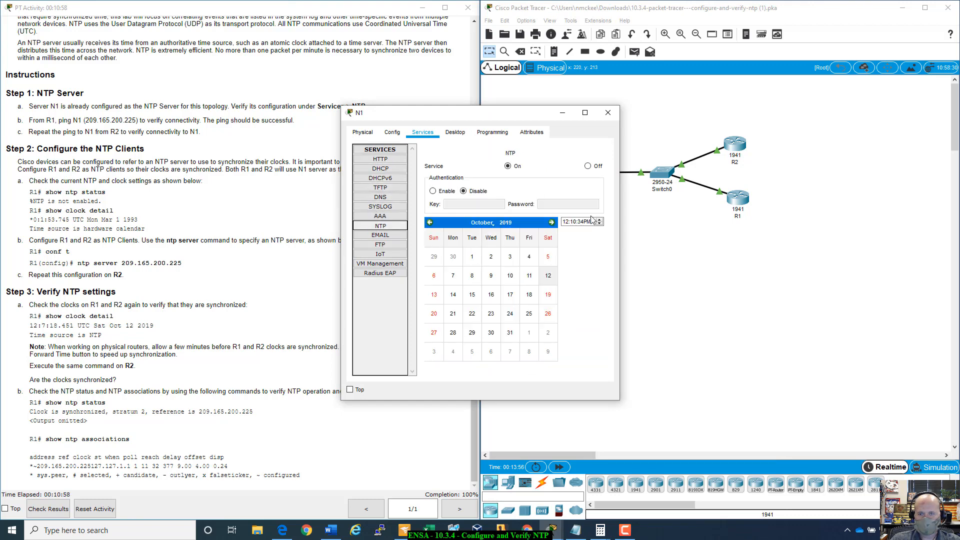
- Close server N1's window, fast-forward the simulation time and rerun show clock detail on R1
click(608, 113)
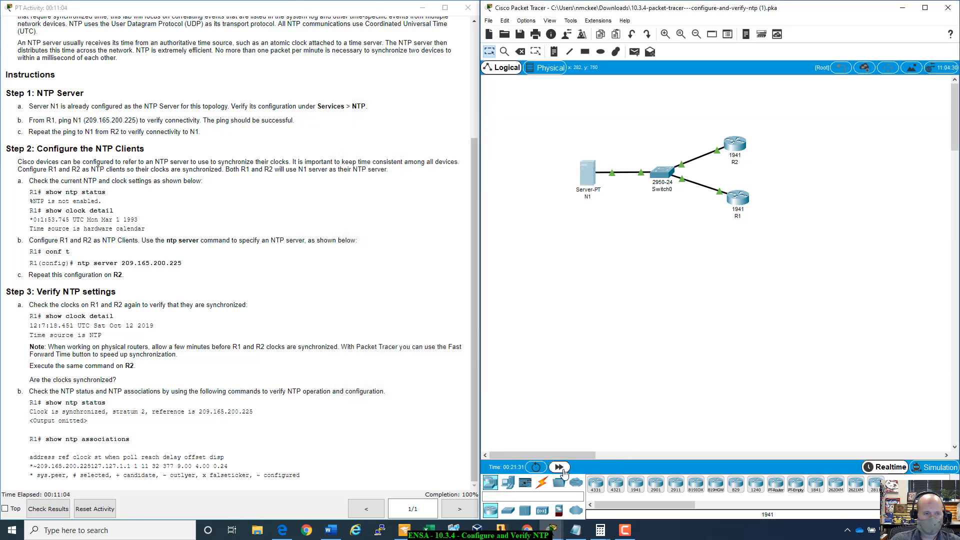
click(749, 199)
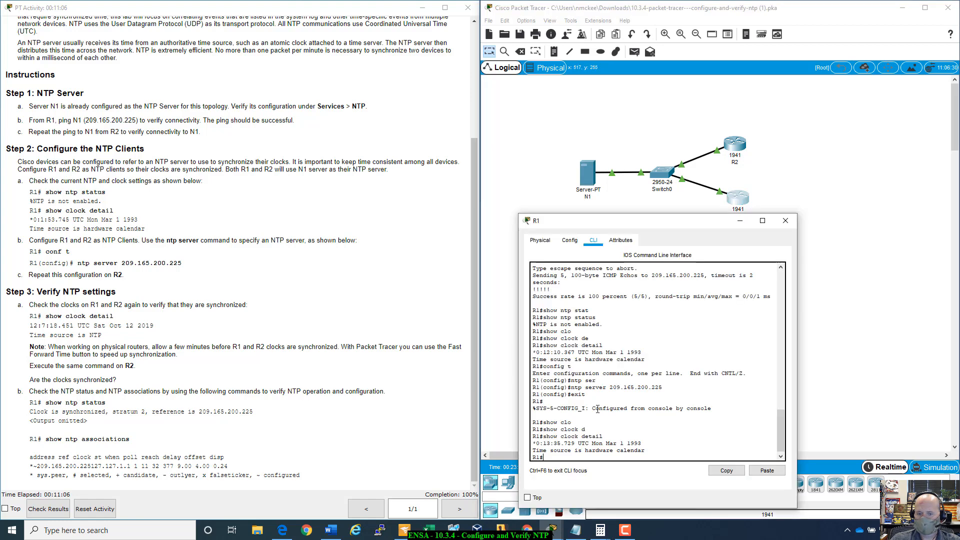
key(Up)
key(Return)
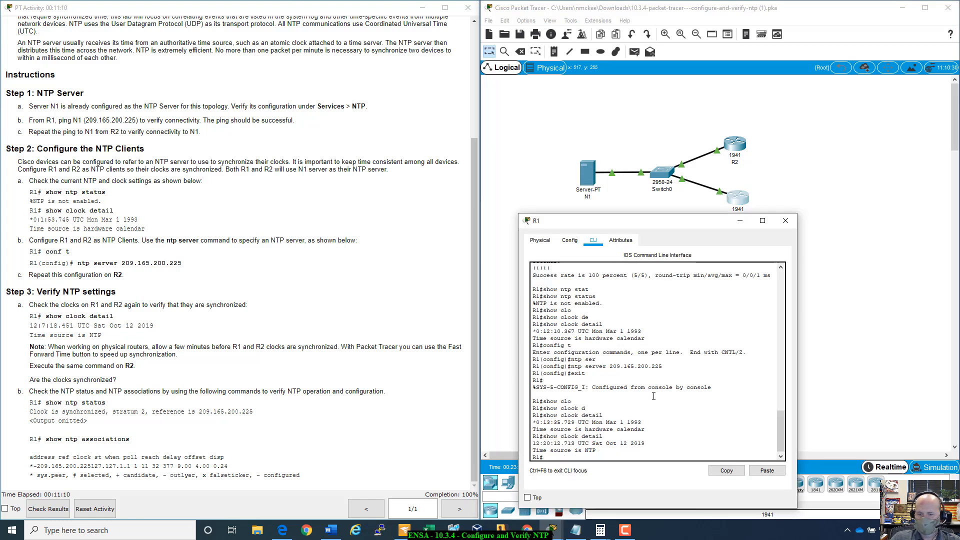
- Compare the earlier and latest show clock detail outputs on R1, including date and time source, and close its window
drag(699, 225, 846, 231)
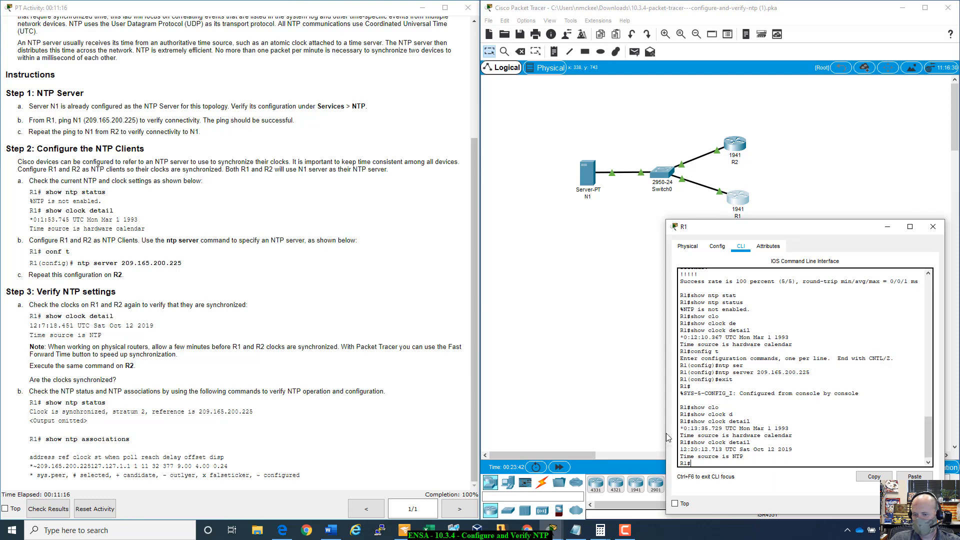
drag(681, 429, 794, 428)
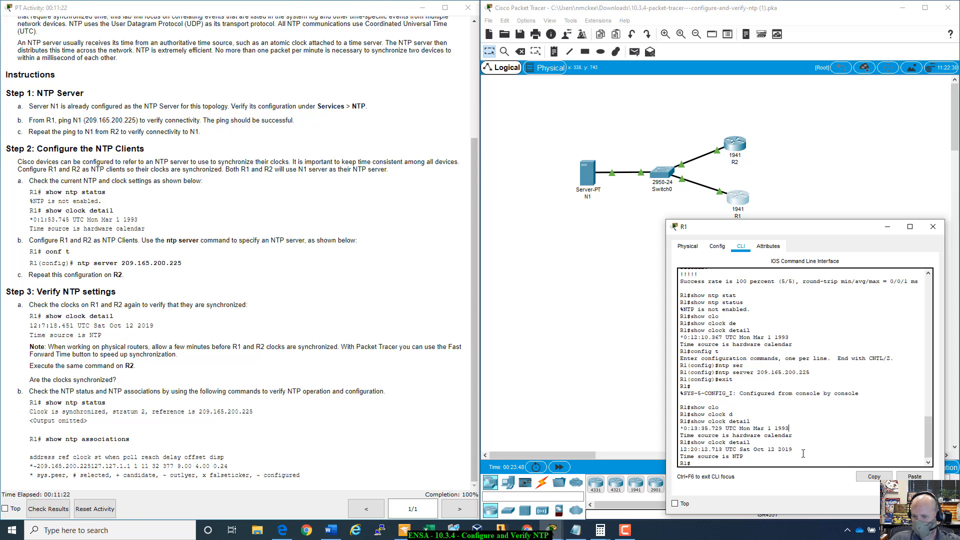
drag(801, 451, 745, 451)
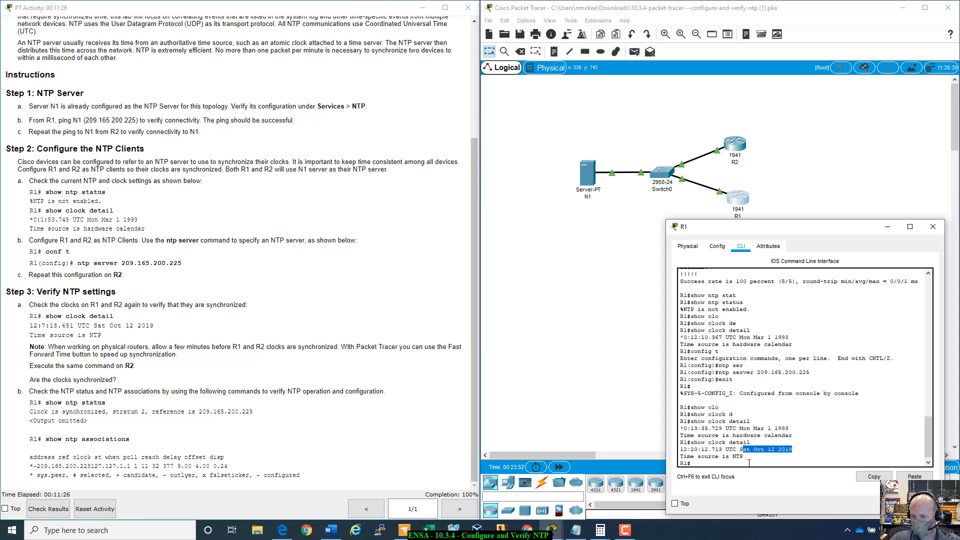
click(750, 461)
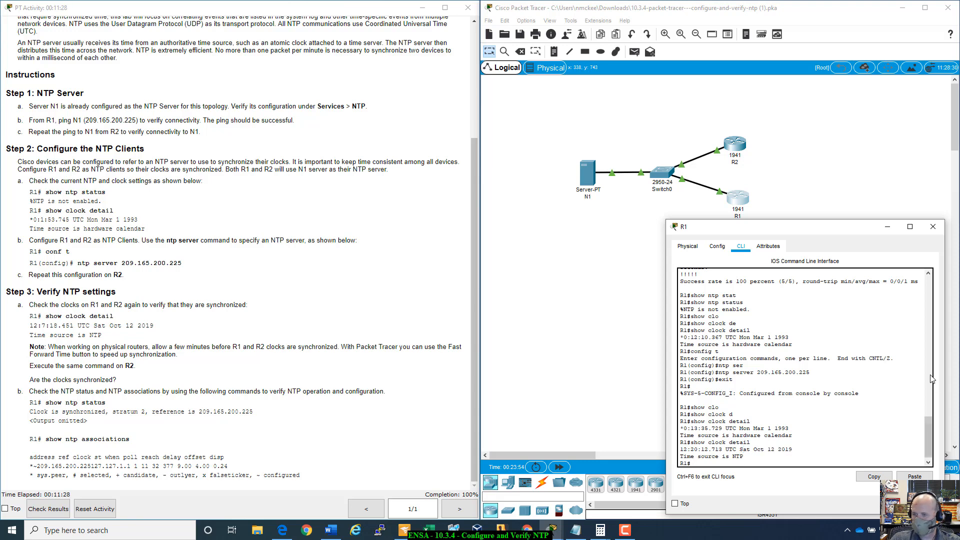
click(933, 227)
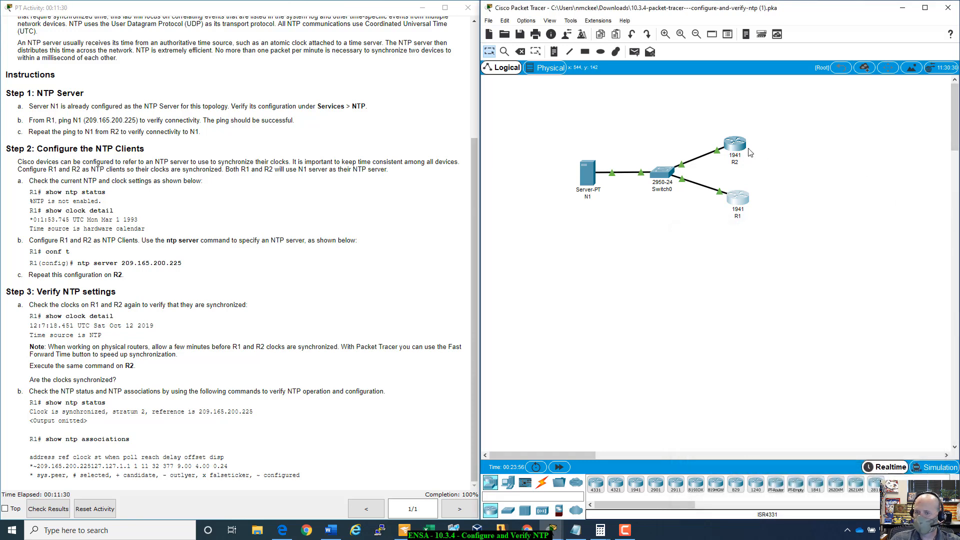
- Open router R2's command line and enter privileged EXEC mode with enable
click(742, 146)
drag(466, 109, 812, 122)
key(Return)
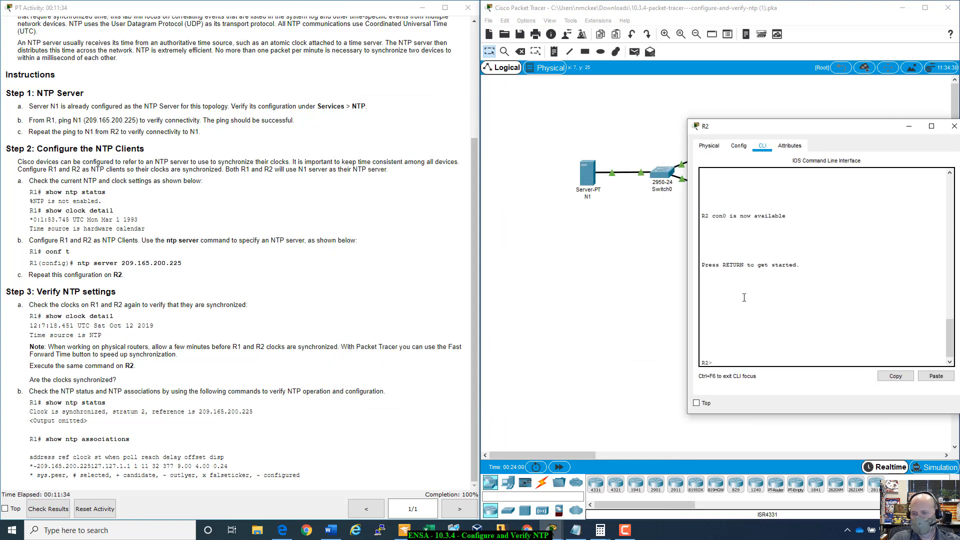
text(enable)
key(Return)
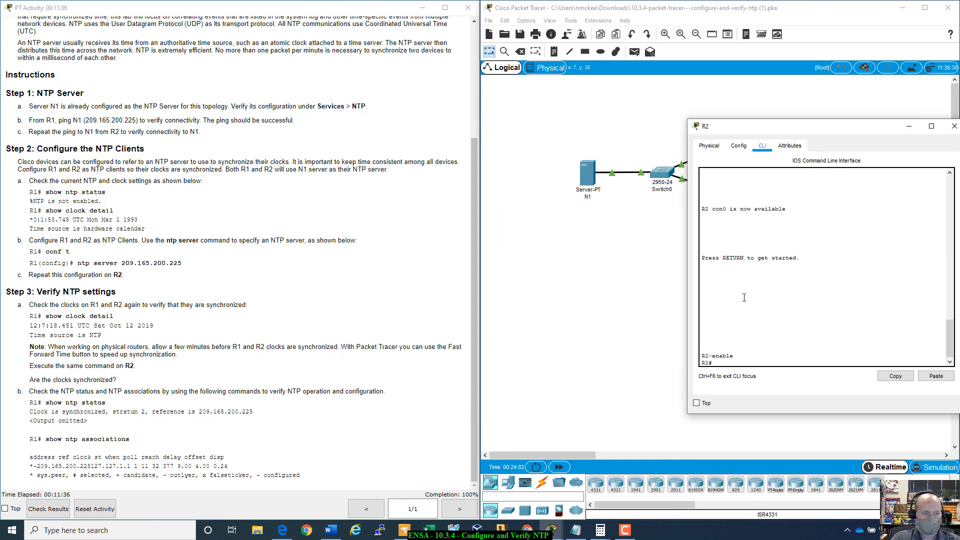
- Run show clock detail on R2 and examine the reported date and time source
text(show)
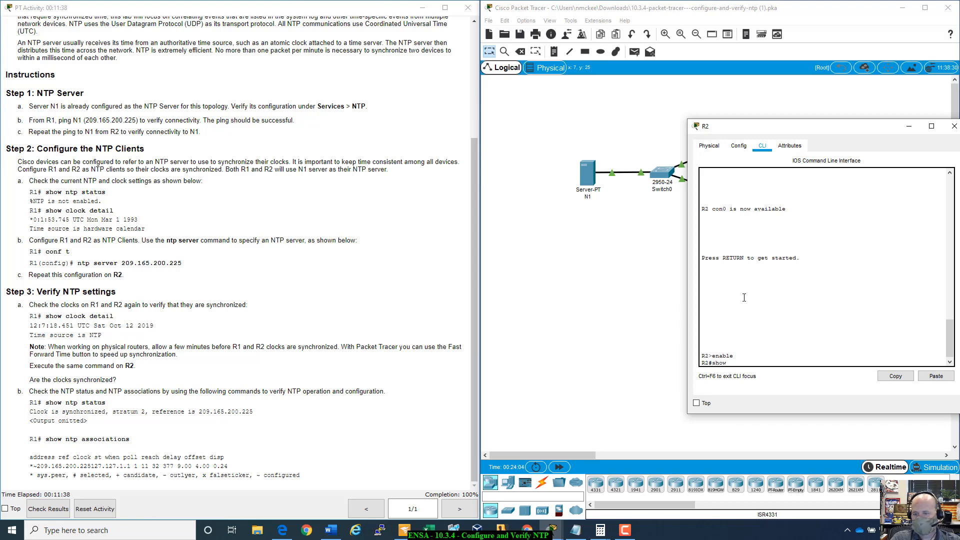
text( clo)
key(Tab)
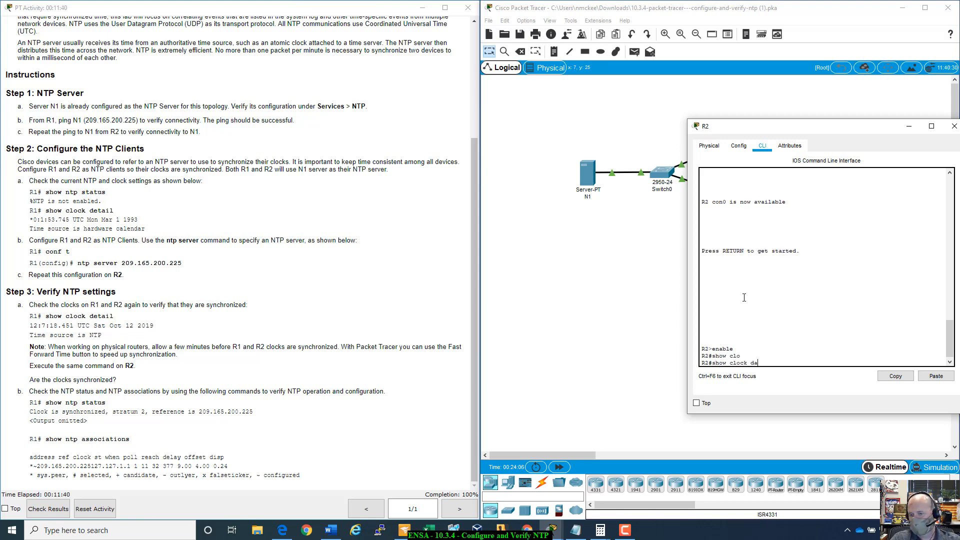
text(de)
key(Tab)
key(Return)
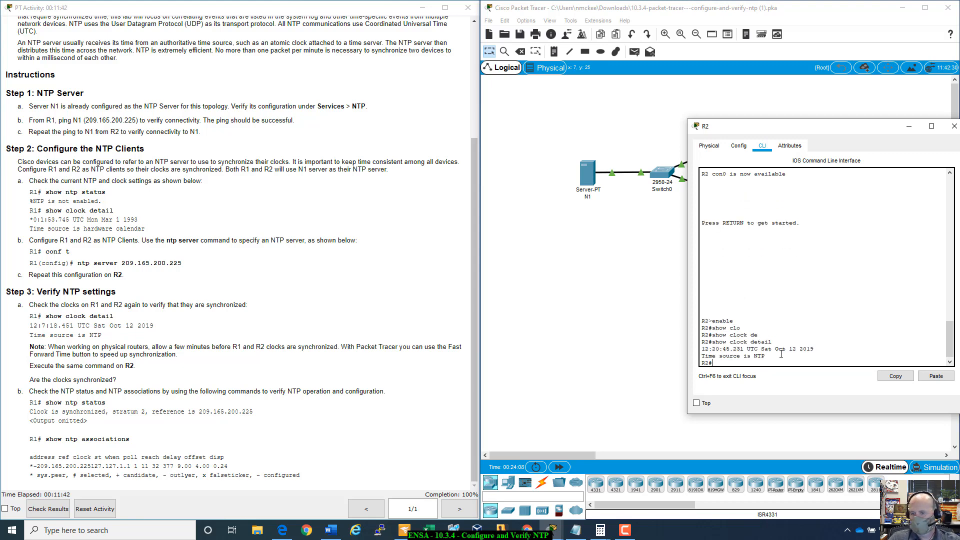
drag(702, 349, 822, 360)
drag(848, 131, 736, 140)
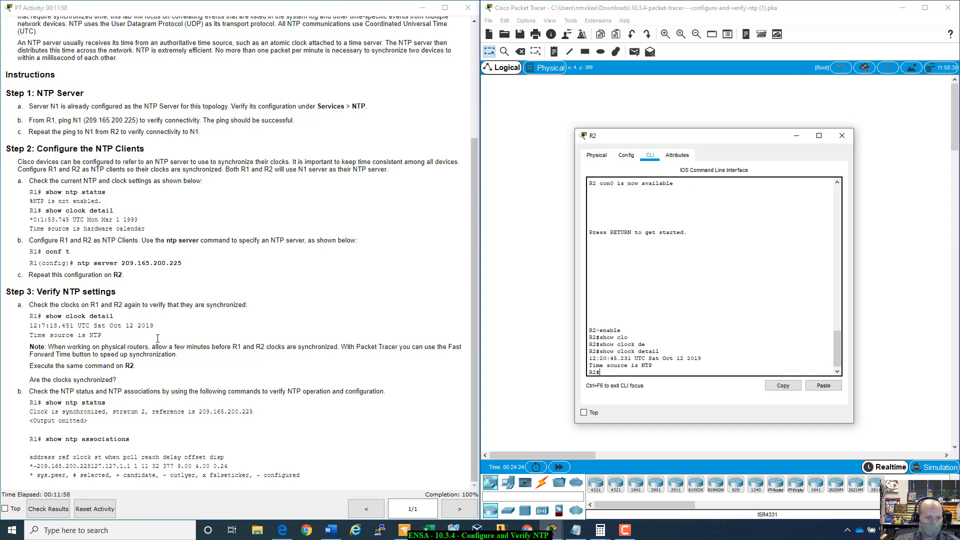
- Review the Step 3 instructions on Fast Forward Time, repeating the command on R2 and whether the clocks are synchronized
drag(388, 347, 439, 359)
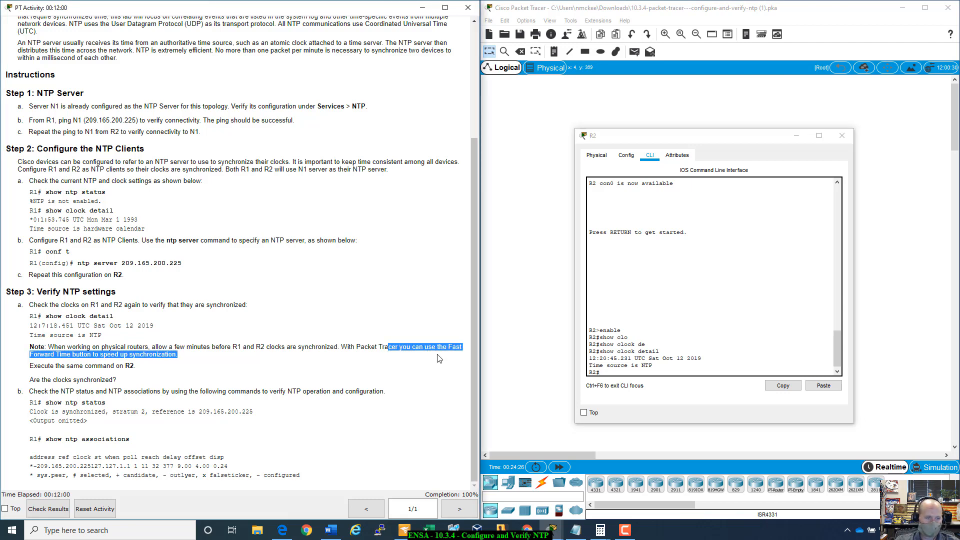
click(384, 369)
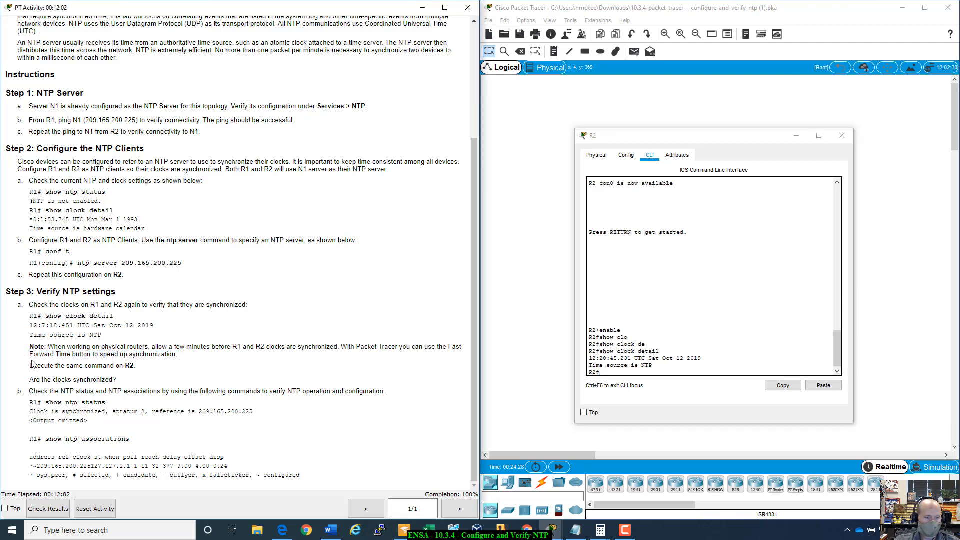
drag(31, 364, 163, 371)
click(163, 371)
drag(31, 379, 126, 383)
click(126, 383)
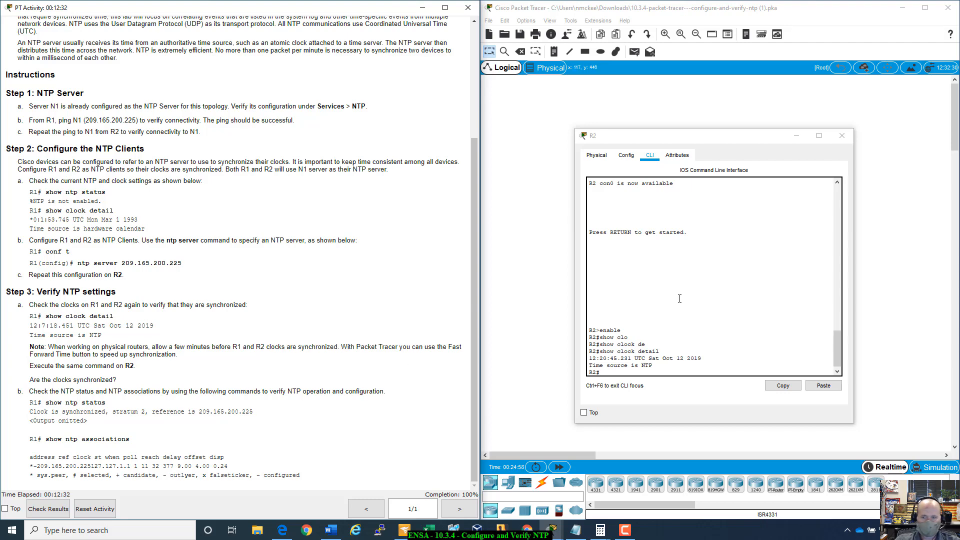
- Close R2's window, reopen R1 and run show ntp status to check its NTP operation
click(838, 139)
click(739, 201)
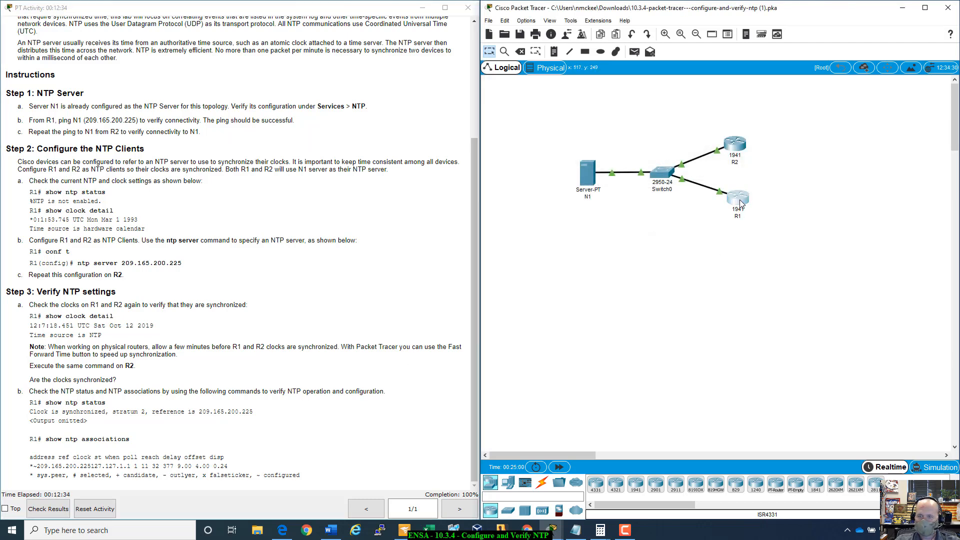
drag(506, 115, 732, 168)
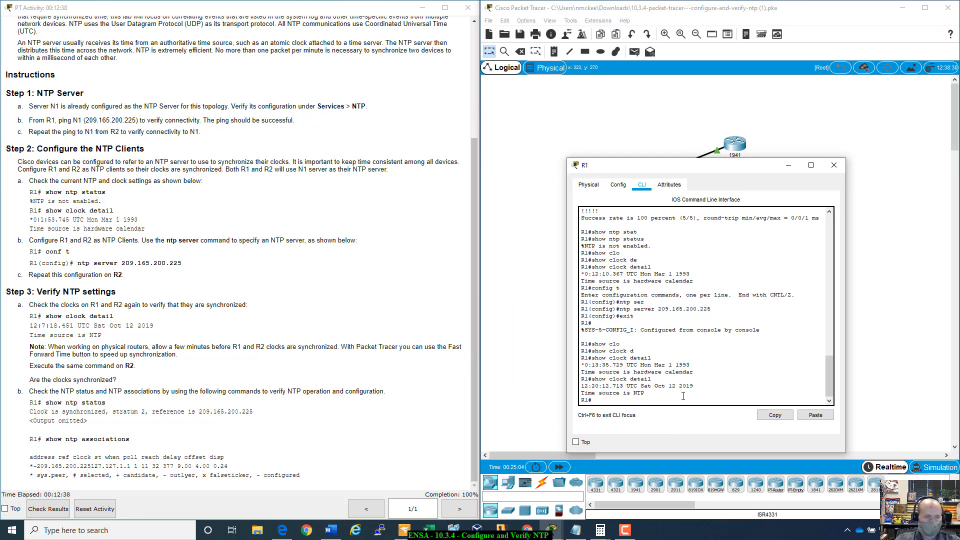
key(Return)
text(show)
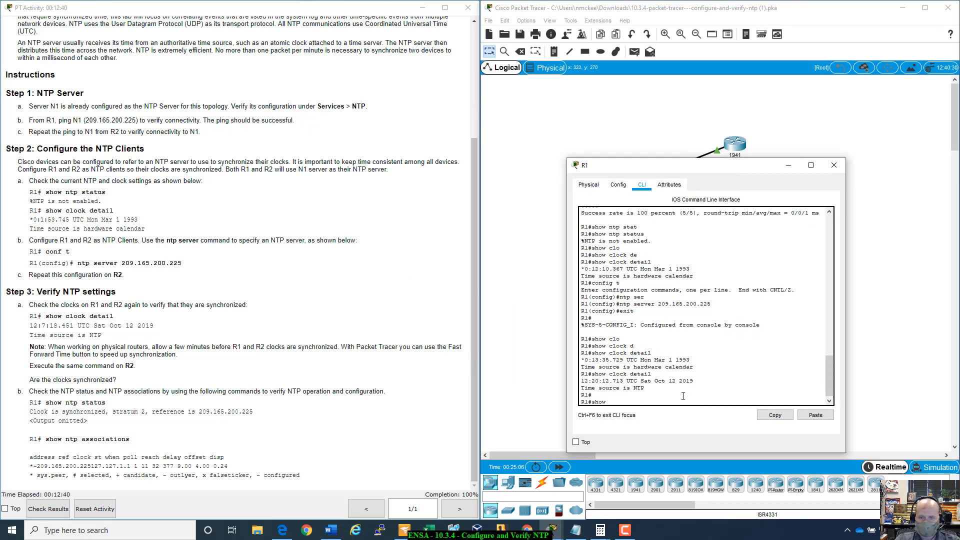
text( ntp sta)
key(Tab)
key(Return)
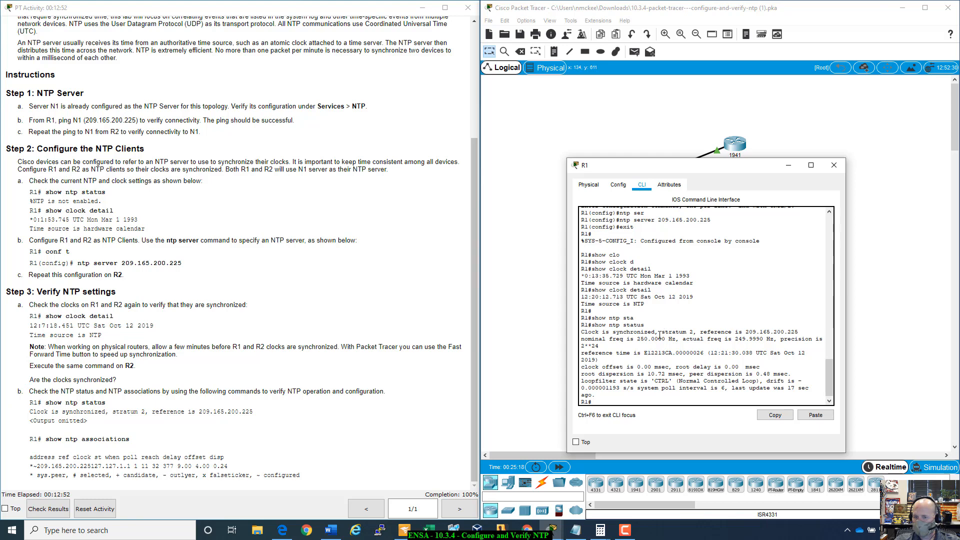
- Highlight the stratum level in R1's show ntp status output
drag(663, 332, 695, 332)
click(661, 331)
drag(662, 332, 696, 332)
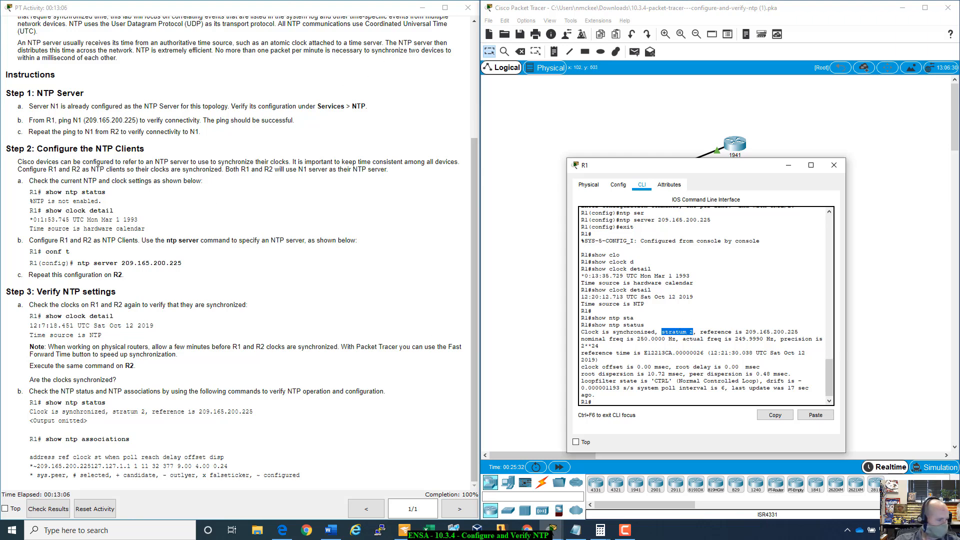
- Switch to Cisco's "What Time Is It?" white paper in the browser and highlight its sentence defining a Stratum 1 NTP server
key(alt+Tab)
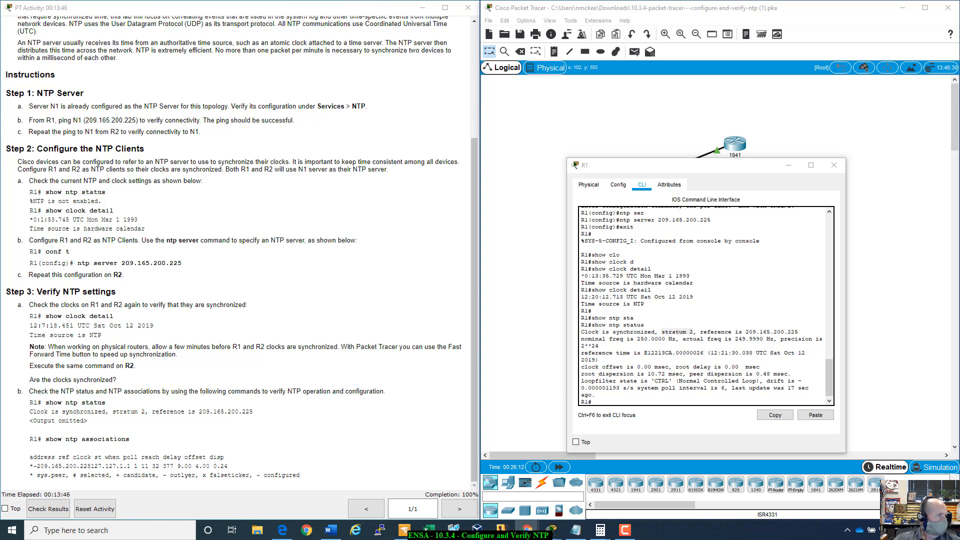
drag(5, 52, 292, 77)
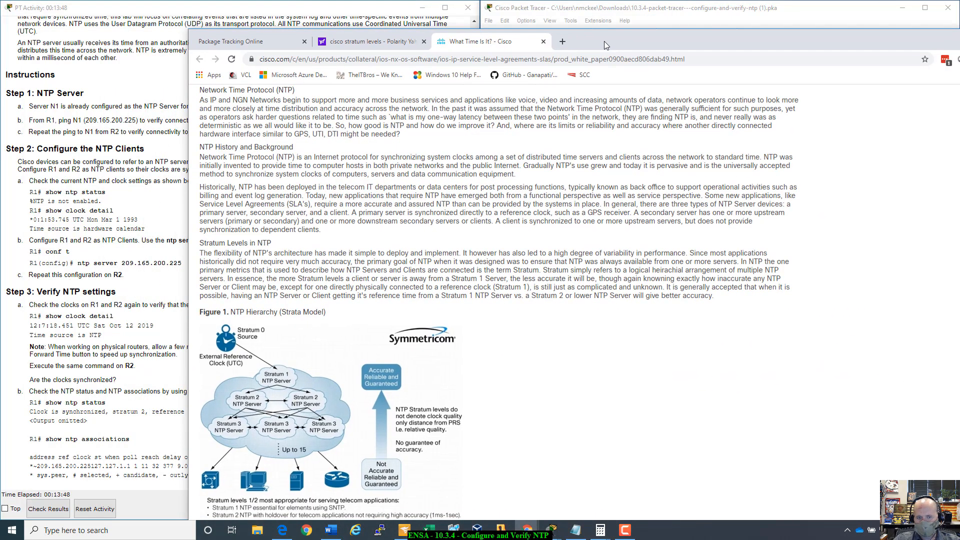
drag(605, 45, 601, 16)
scroll(290, 374, down, 2)
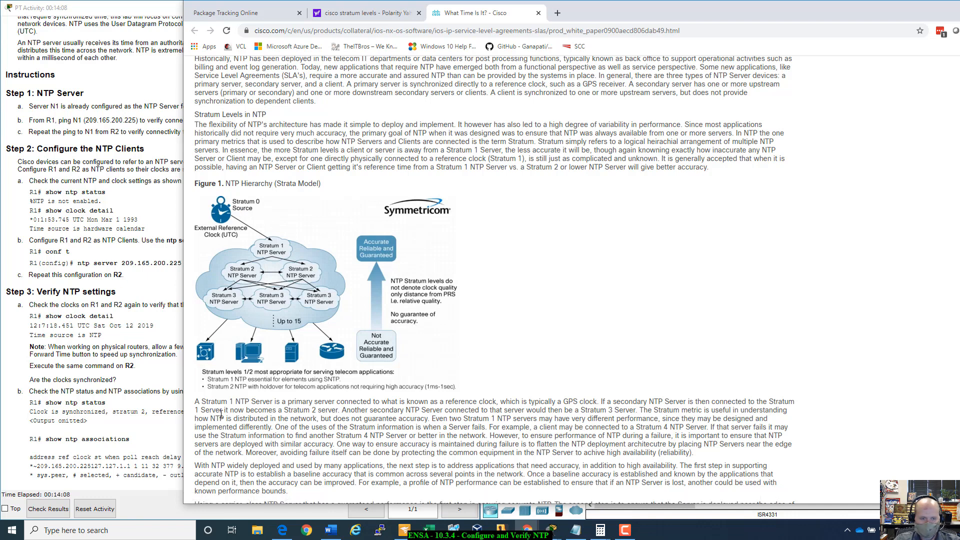
drag(197, 402, 602, 402)
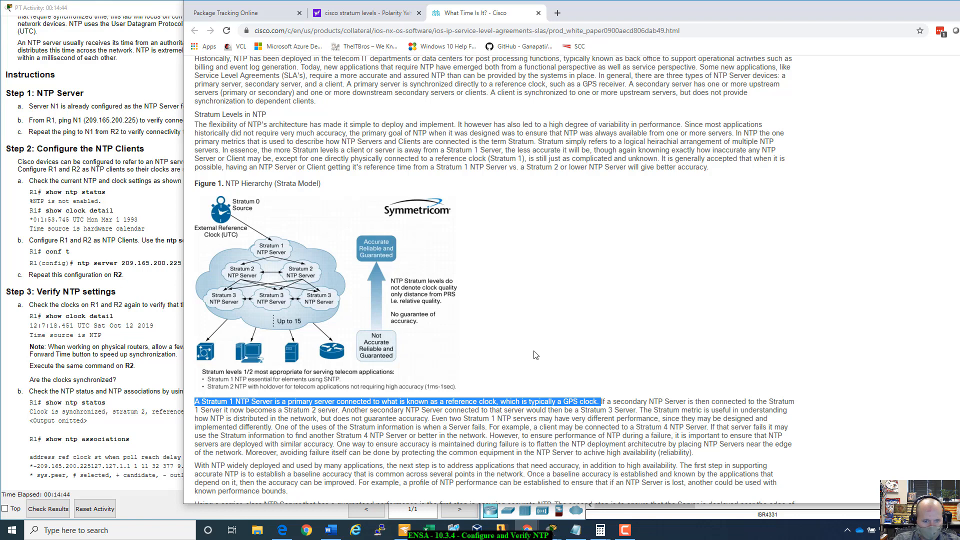
- Look through the white paper's NTP background and stratum hierarchy sections, and move the browser away to return to Packet Tracer
scroll(536, 355, up, 1)
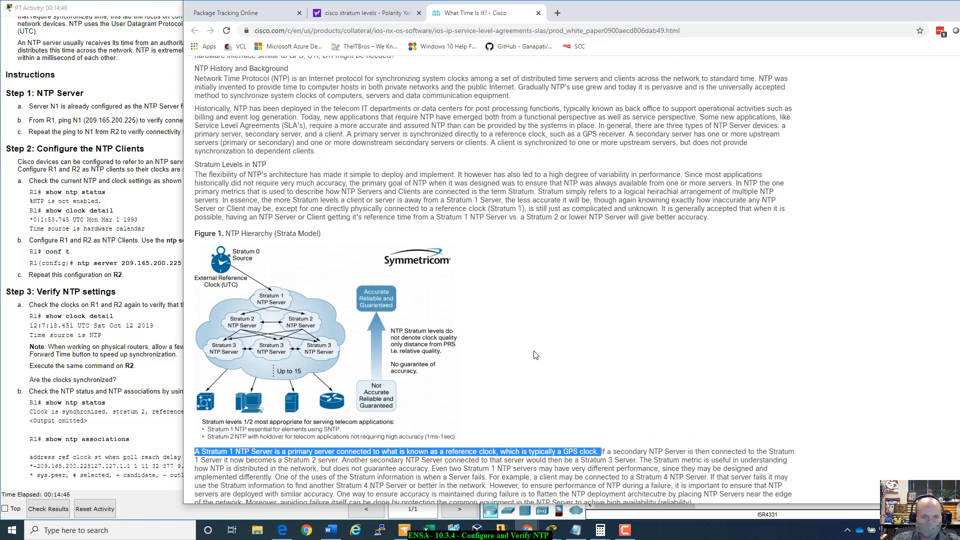
scroll(535, 355, up, 1)
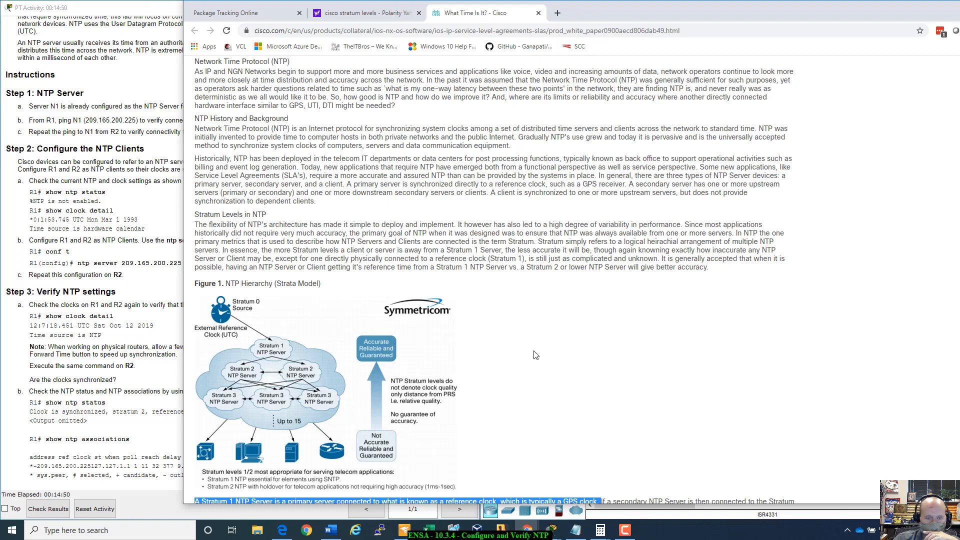
scroll(535, 355, down, 7)
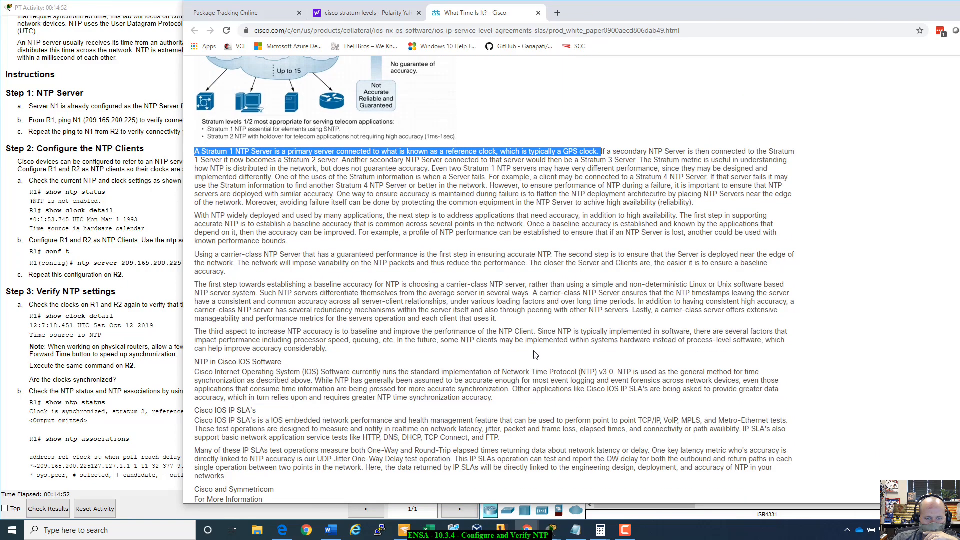
scroll(536, 355, up, 4)
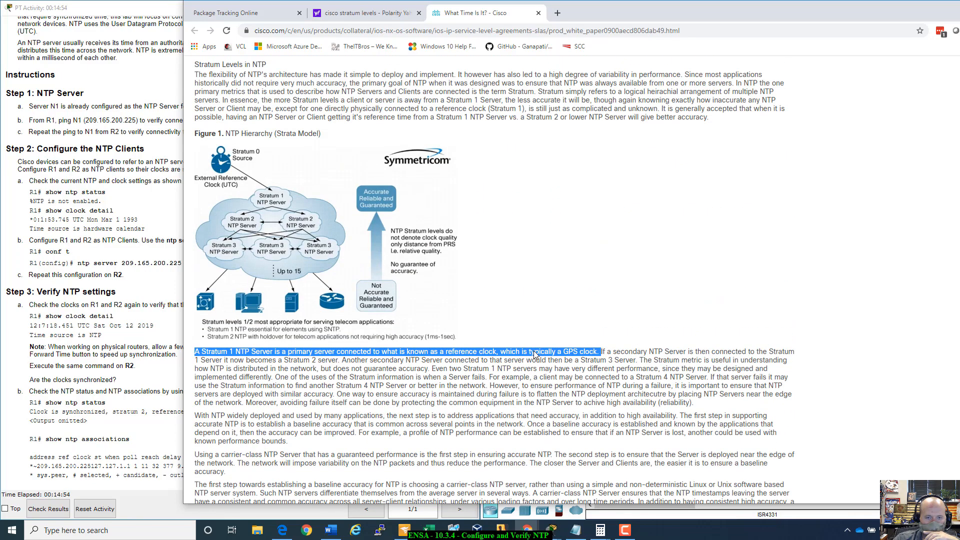
scroll(535, 354, up, 3)
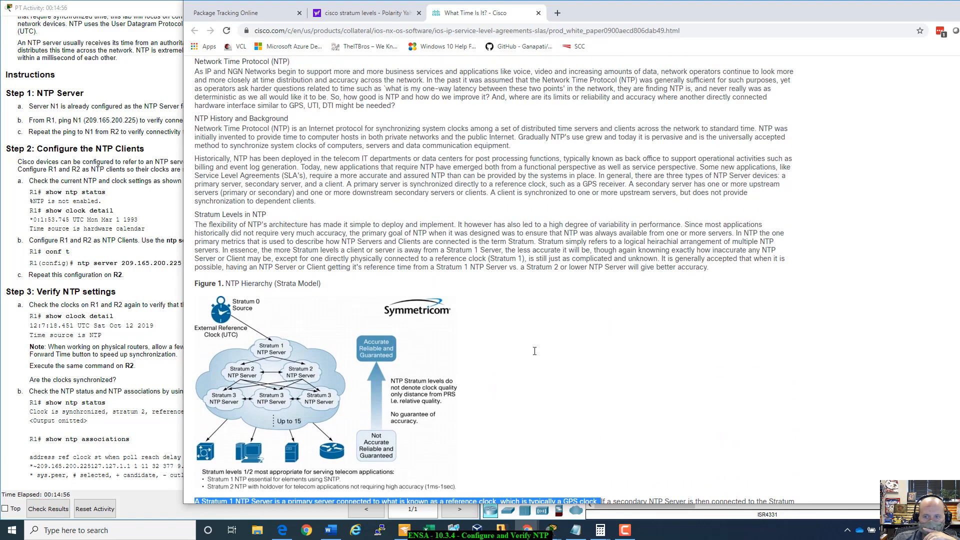
scroll(535, 352, up, 15)
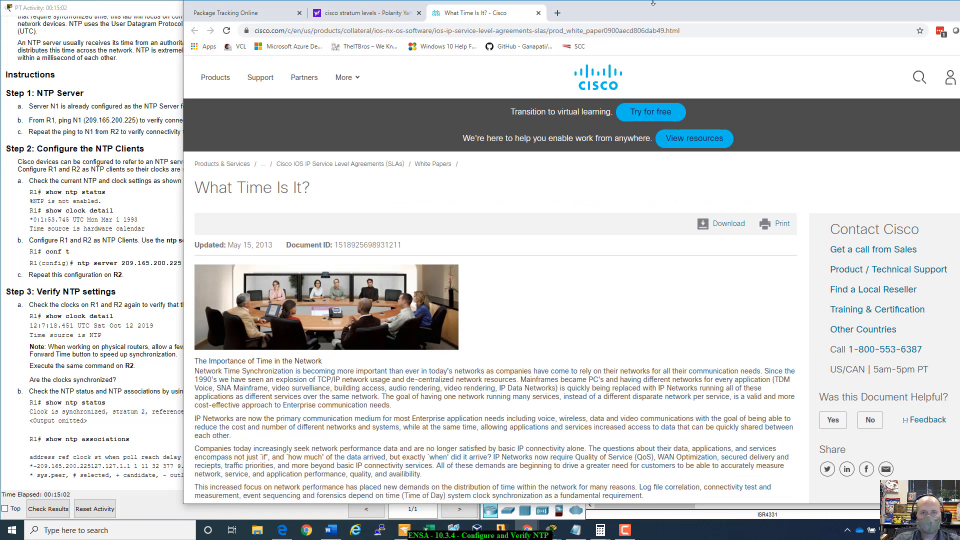
drag(649, 9, 0, 11)
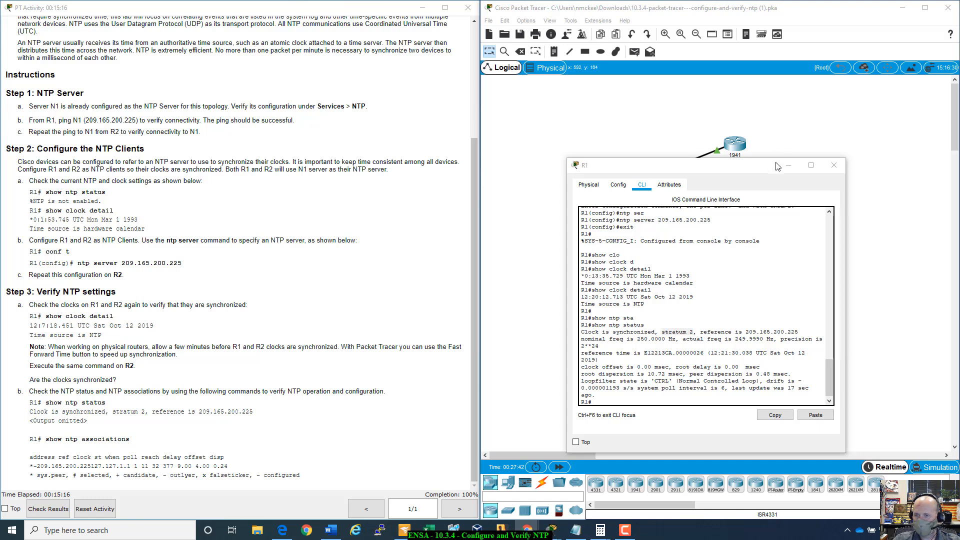
- Close R1's window, check the activity results including the assessment items, and close the results view
drag(776, 159, 726, 177)
click(787, 179)
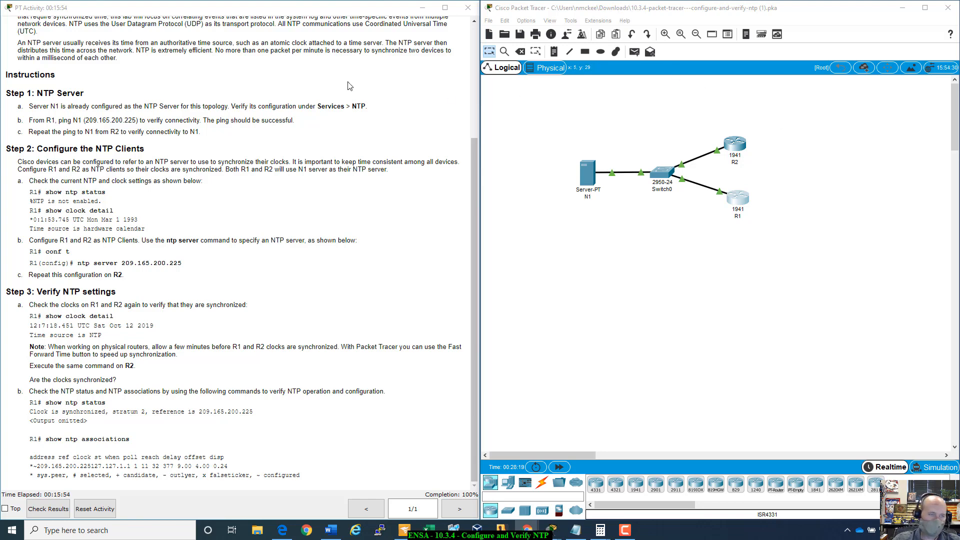
click(48, 509)
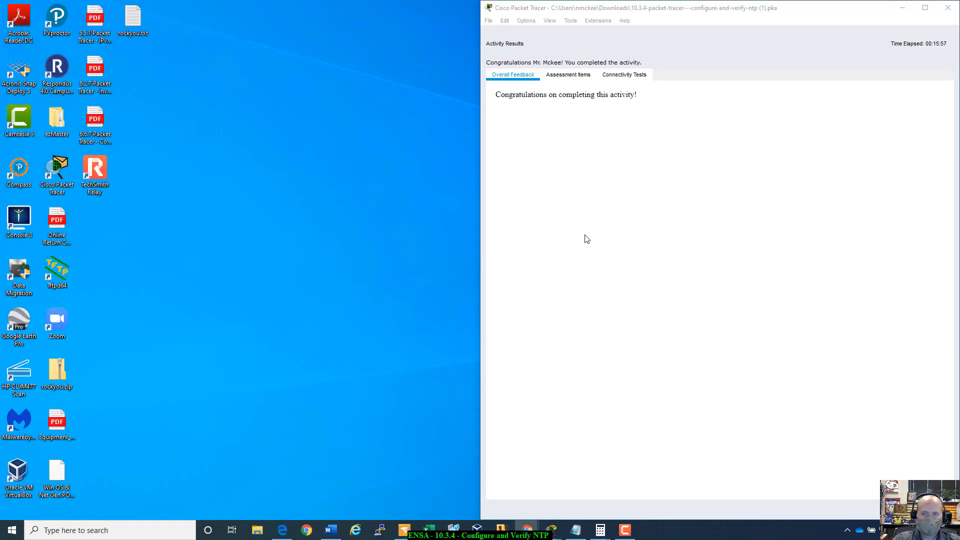
click(499, 45)
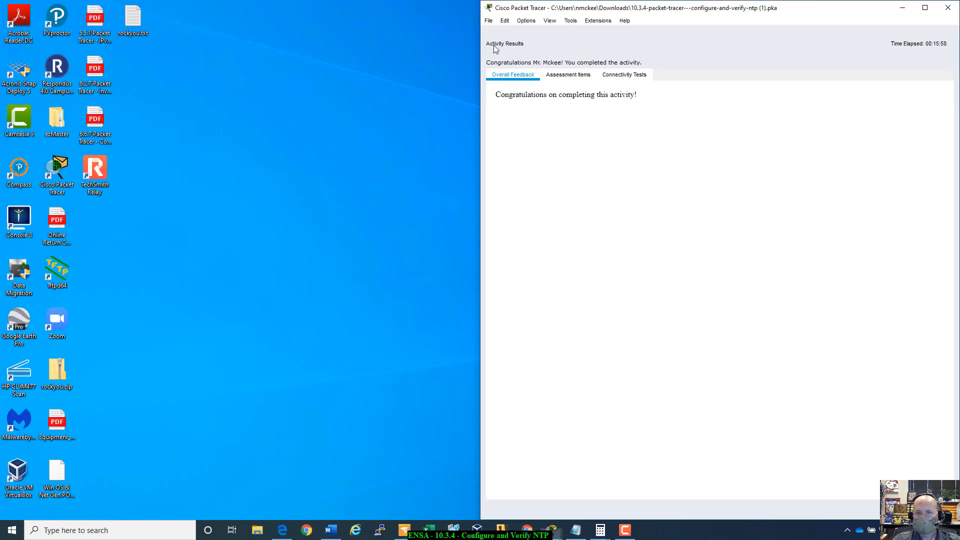
click(568, 78)
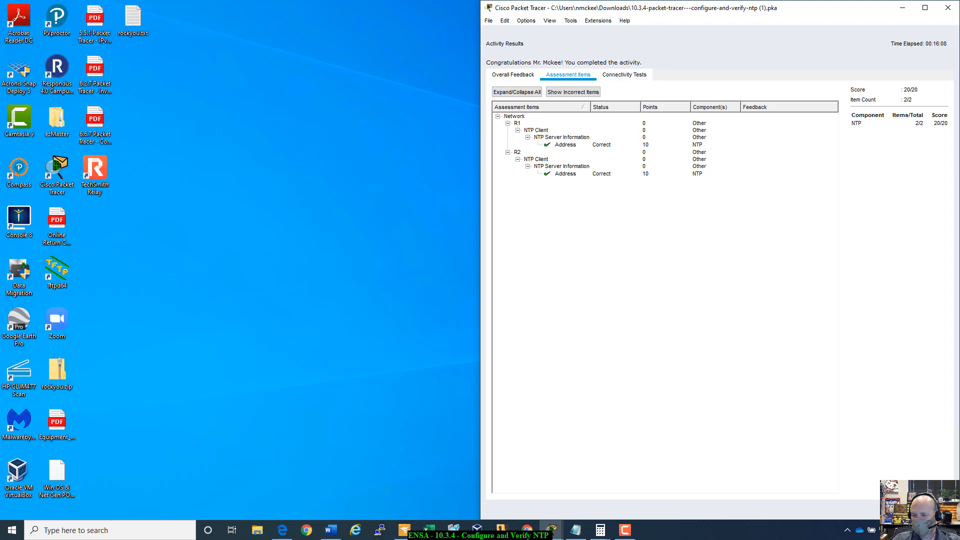
click(930, 509)
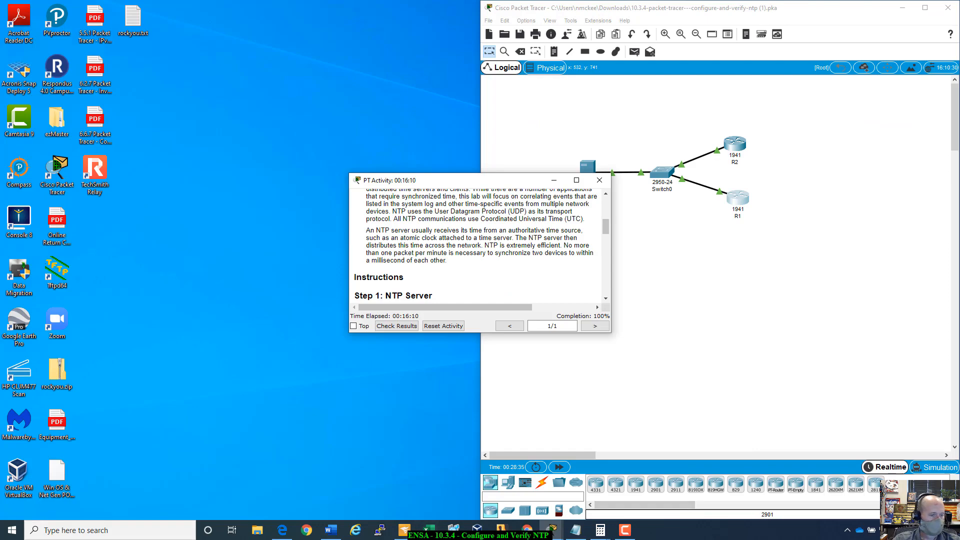